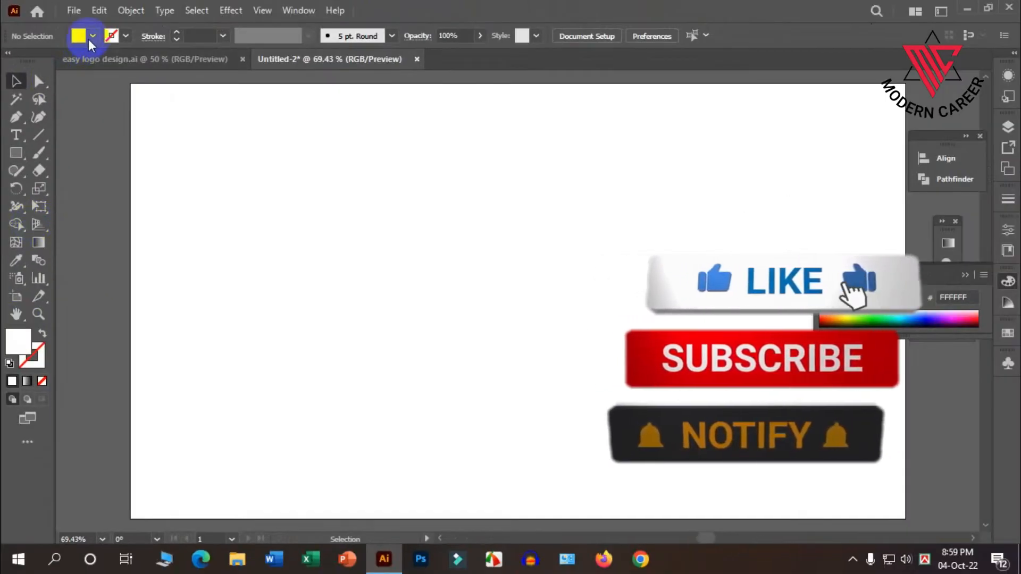
Set the fill colour for new shapes to dark blue with nothing selected.
{"action": "left_click", "coordinate": [91, 36]}
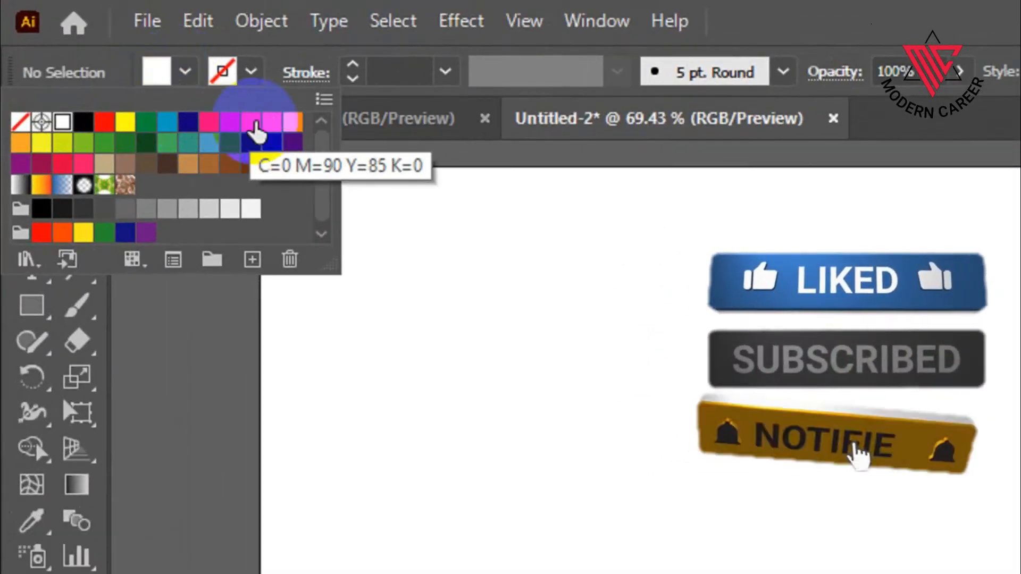
{"action": "left_click", "coordinate": [191, 126]}
{"action": "left_click", "coordinate": [196, 221]}
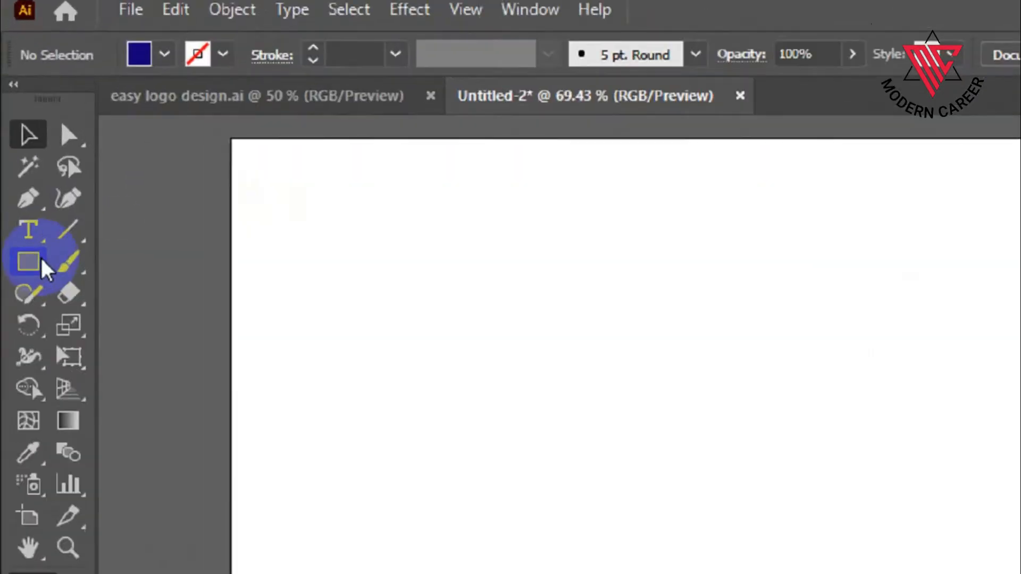
Create a 400 by 400 px square and move it near the middle of the artboard.
{"action": "left_click_drag", "start_coordinate": [25, 155], "coordinate": [57, 150]}
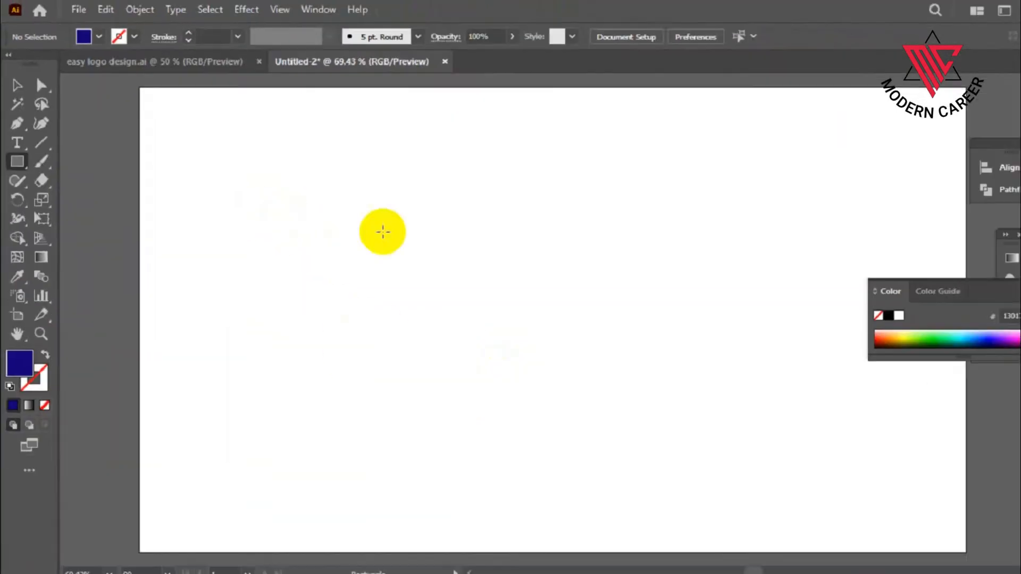
{"action": "left_click", "coordinate": [413, 232]}
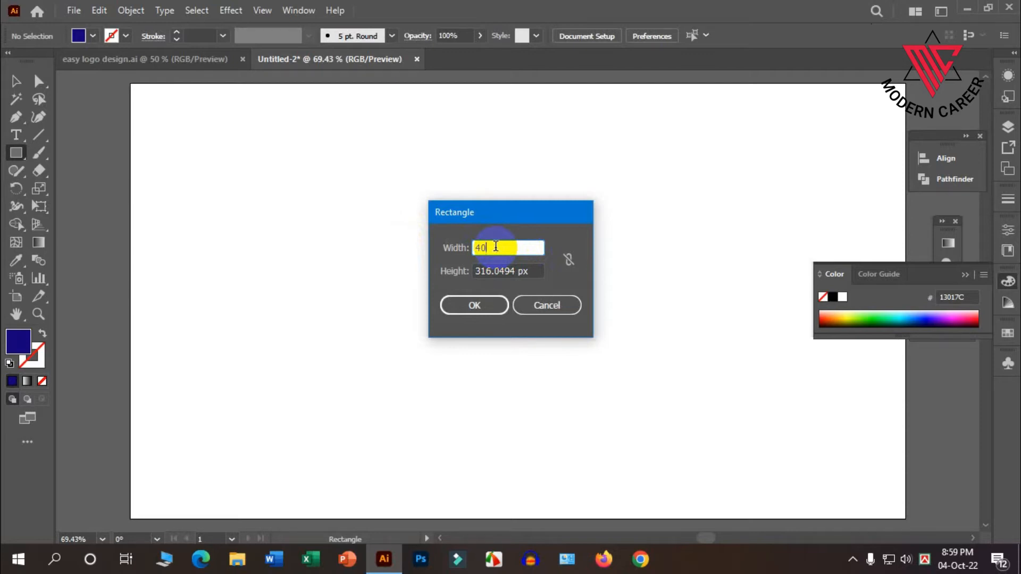
{"action": "left_click", "coordinate": [500, 269]}
{"action": "left_click_drag", "start_coordinate": [536, 271], "coordinate": [489, 273]}
{"action": "key", "text": "BackSpace"}
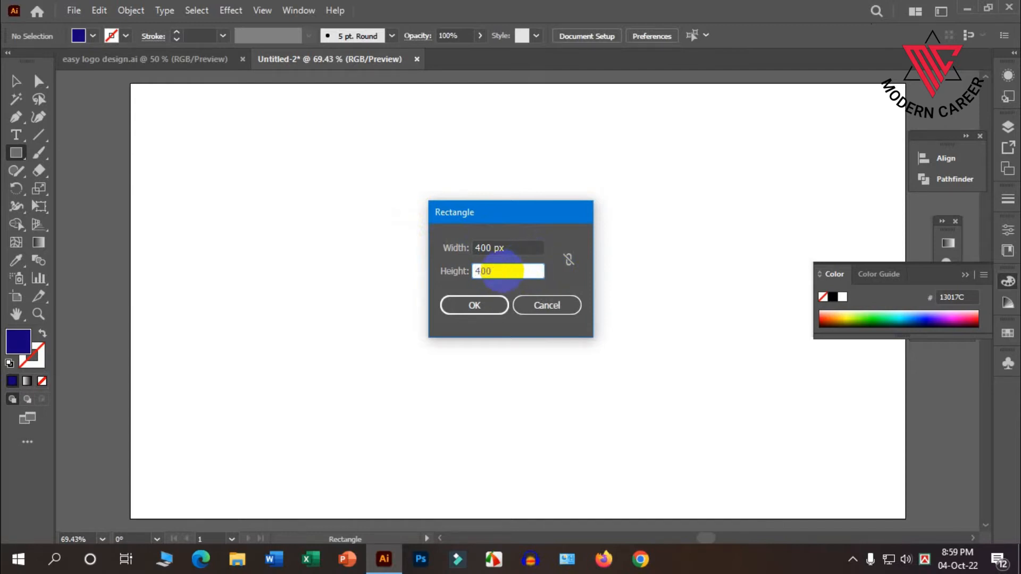
{"action": "left_click", "coordinate": [469, 301]}
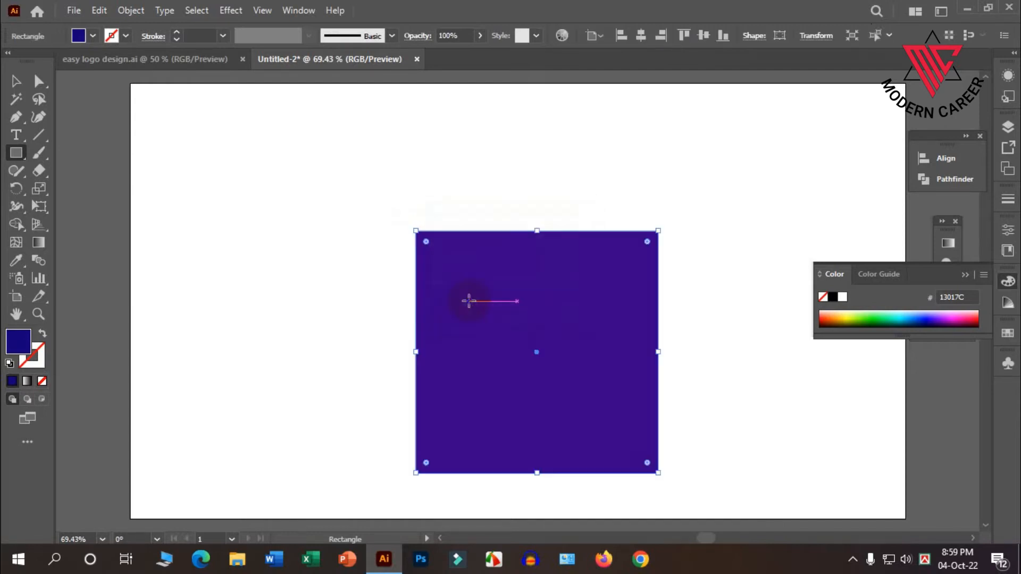
{"action": "left_click", "coordinate": [17, 81]}
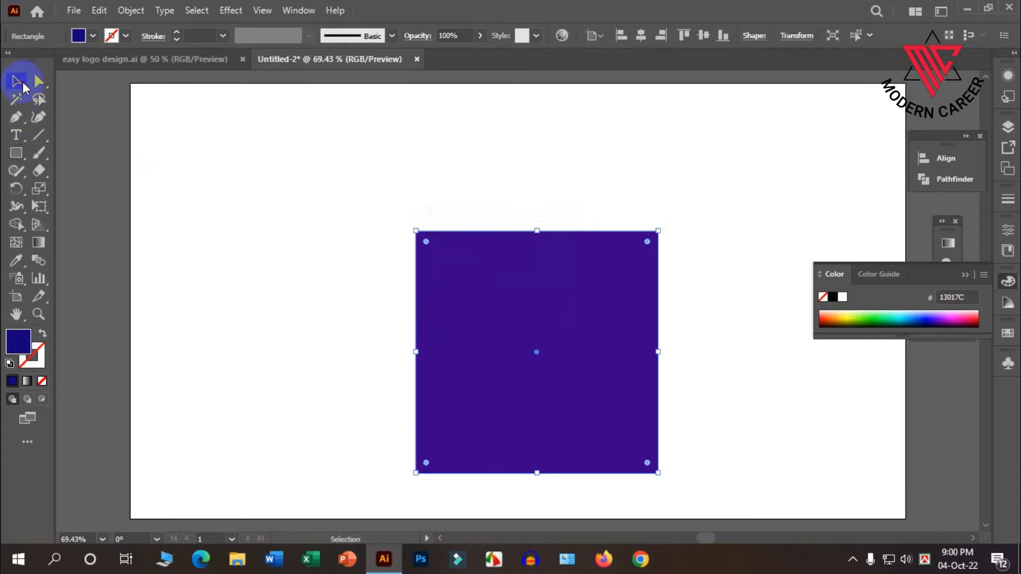
{"action": "left_click_drag", "start_coordinate": [539, 361], "coordinate": [507, 290]}
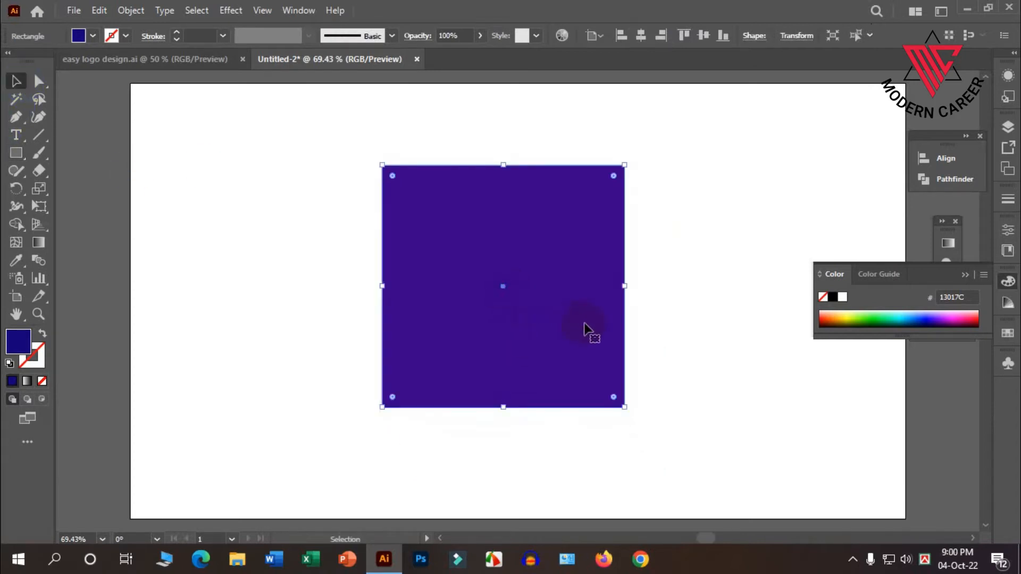
{"action": "left_click", "coordinate": [18, 151]}
{"action": "key", "text": "Delete"}
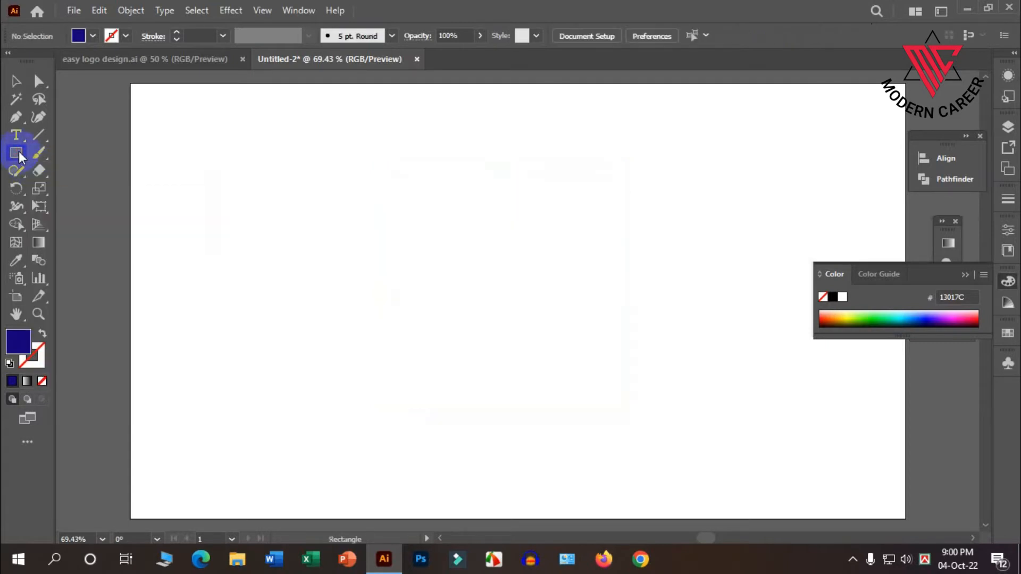
{"action": "key", "text": "ctrl+z"}
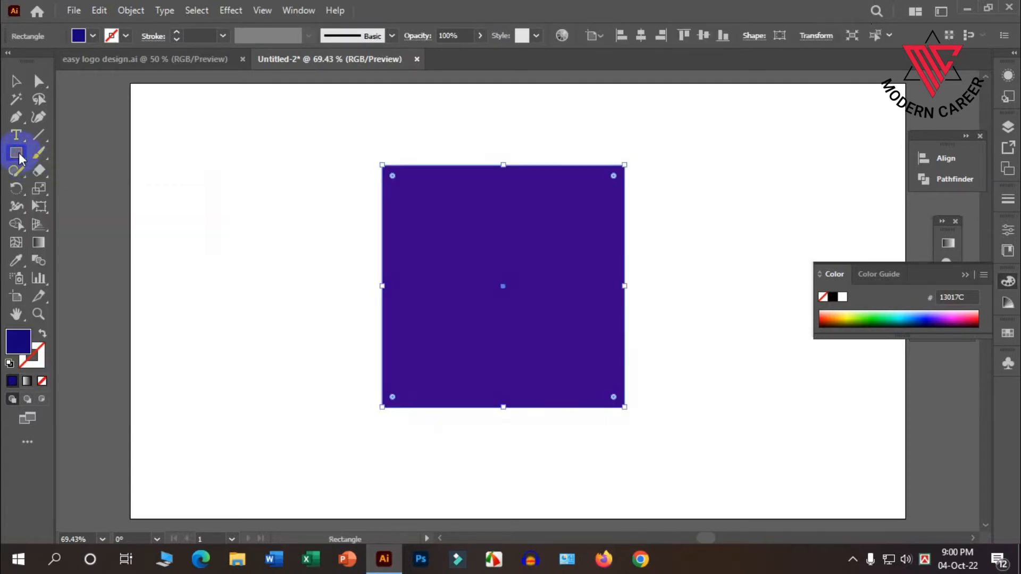
{"action": "left_click", "coordinate": [14, 82]}
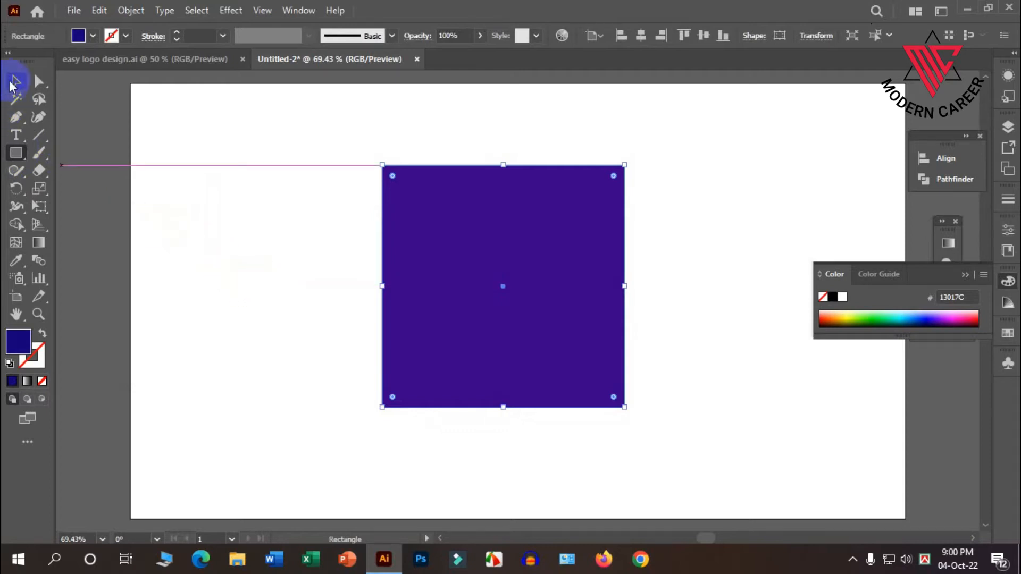
{"action": "left_click", "coordinate": [275, 247]}
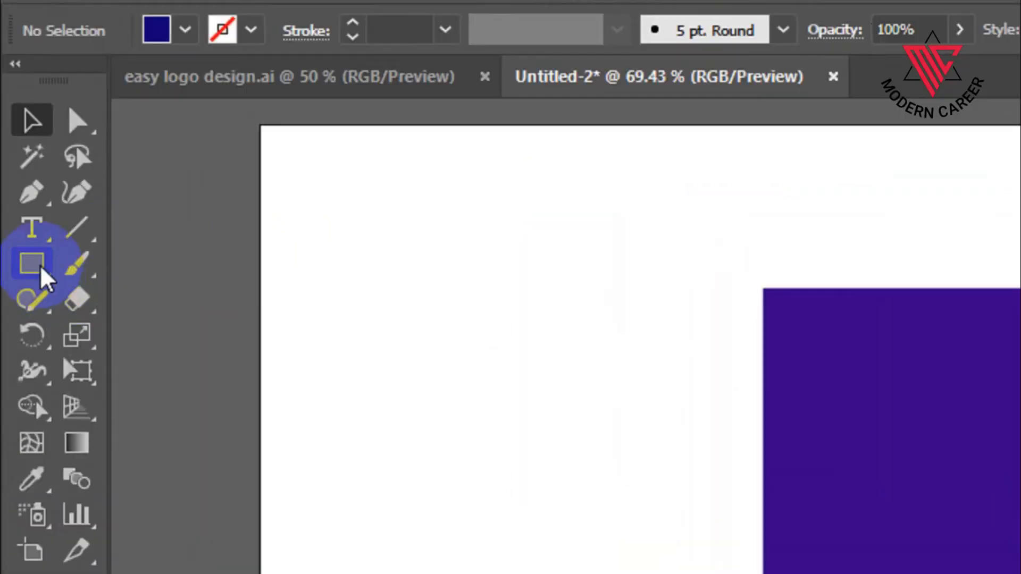
Create a 50 by 50 px square on the empty artboard area beside the large blue square.
{"action": "left_click_drag", "start_coordinate": [16, 153], "coordinate": [65, 156]}
{"action": "left_click_drag", "start_coordinate": [133, 273], "coordinate": [133, 274]}
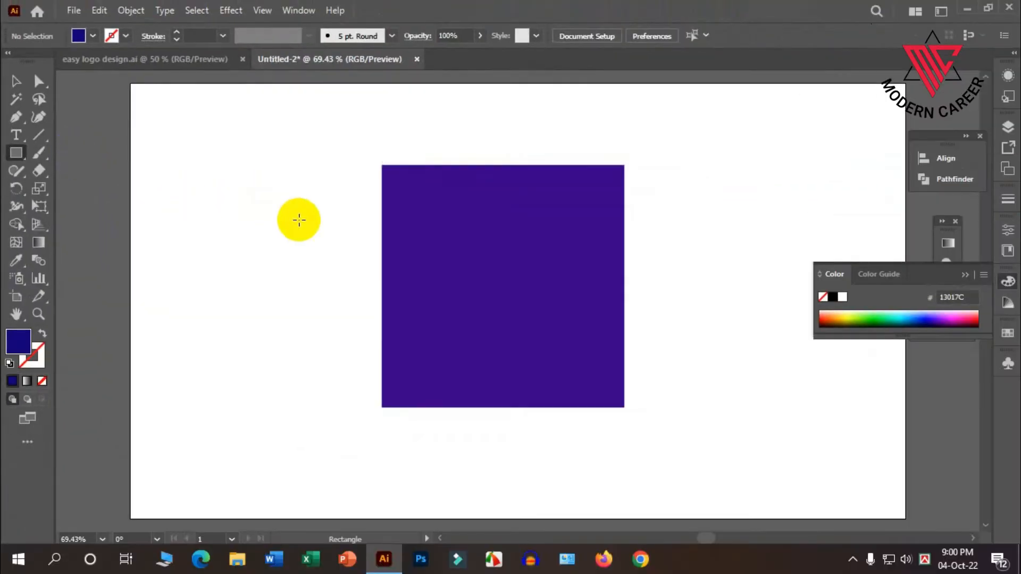
{"action": "left_click", "coordinate": [298, 220]}
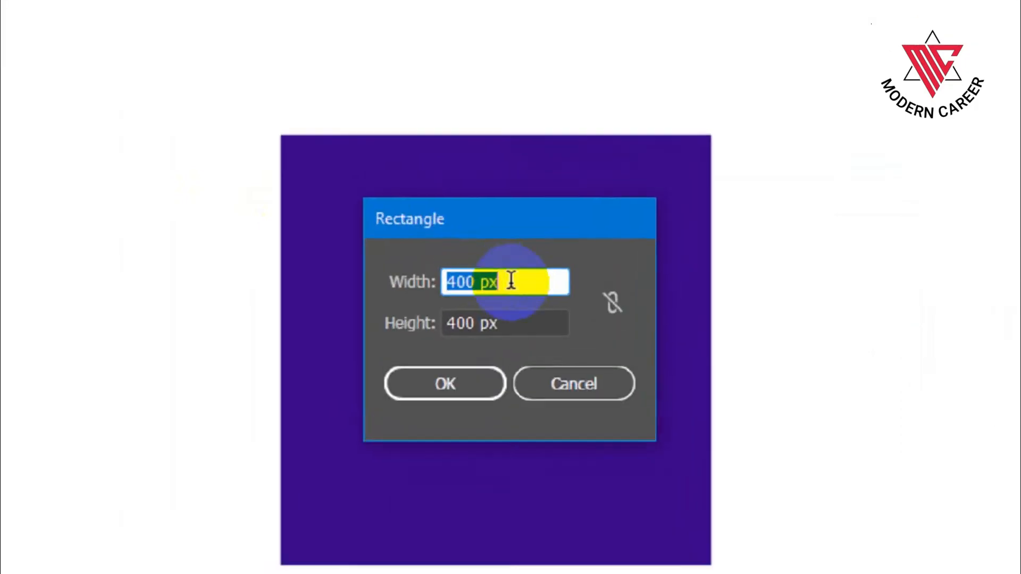
{"action": "left_click", "coordinate": [511, 247]}
{"action": "left_click_drag", "start_coordinate": [511, 248], "coordinate": [473, 248]}
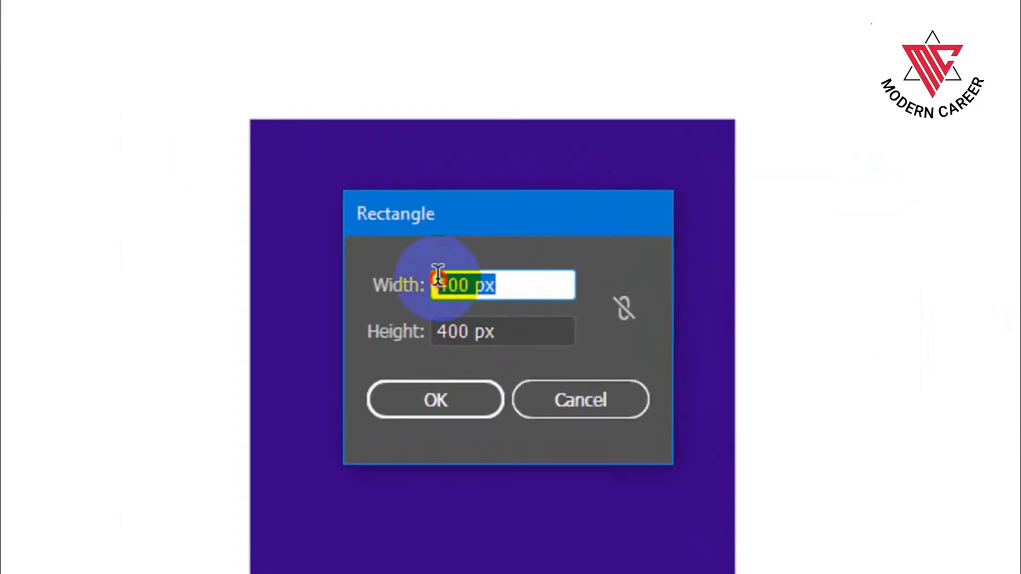
{"action": "key", "text": "BackSpace"}
{"action": "type", "text": "50"}
{"action": "left_click_drag", "start_coordinate": [519, 323], "coordinate": [433, 326]}
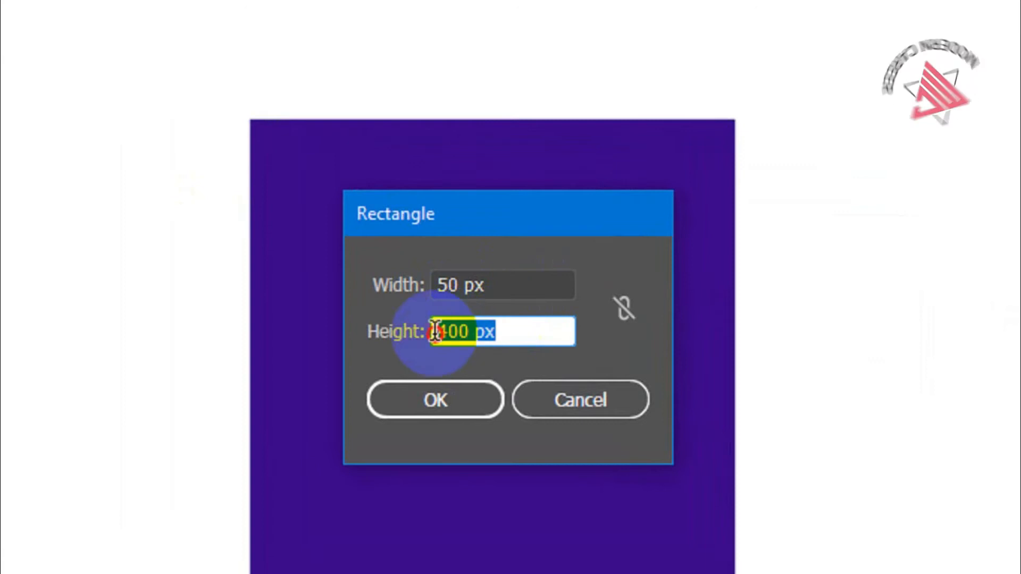
{"action": "key", "text": "BackSpace"}
{"action": "type", "text": "50"}
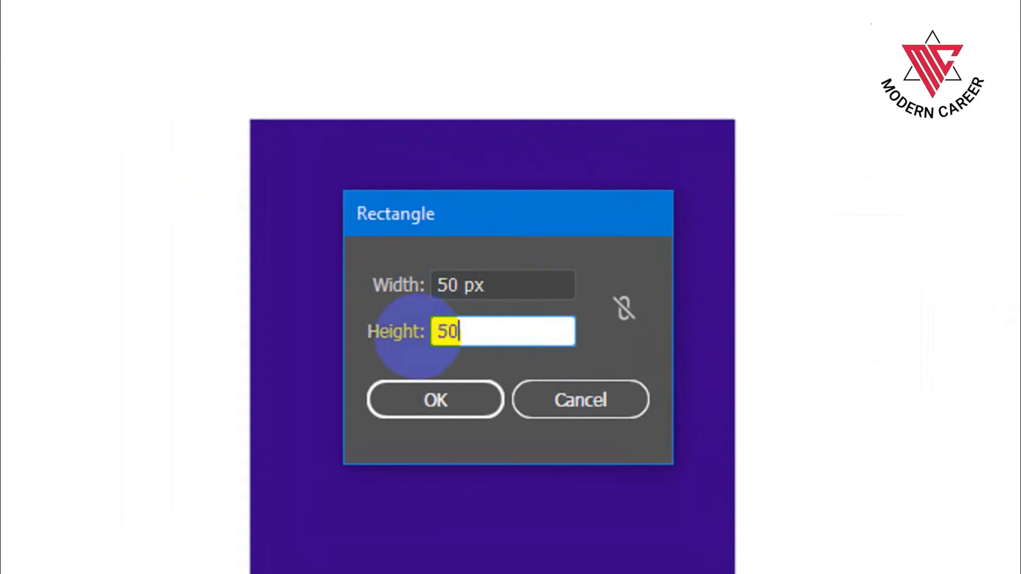
{"action": "left_click", "coordinate": [426, 399]}
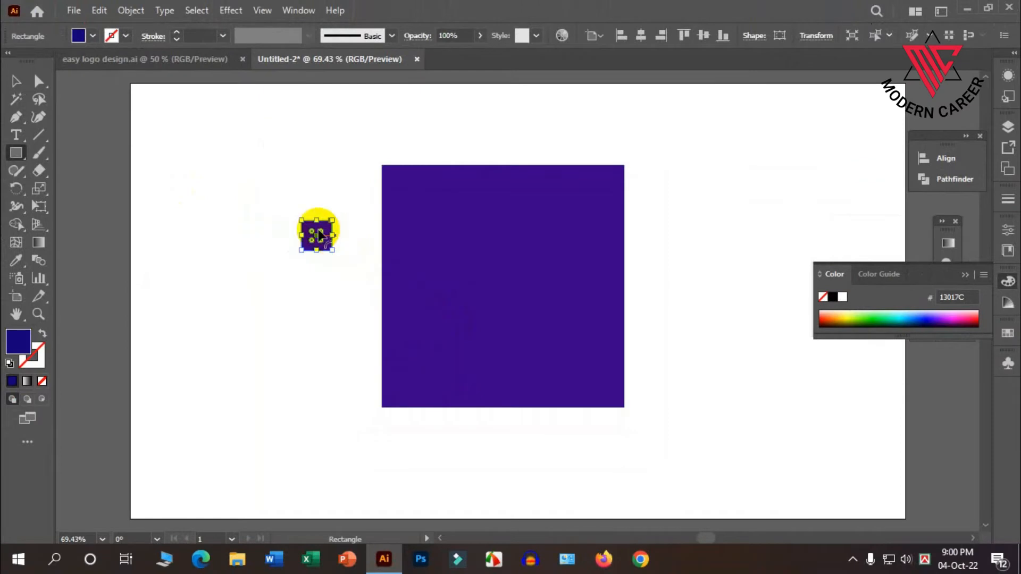
Change the small square's fill to orange.
{"action": "left_click", "coordinate": [92, 35]}
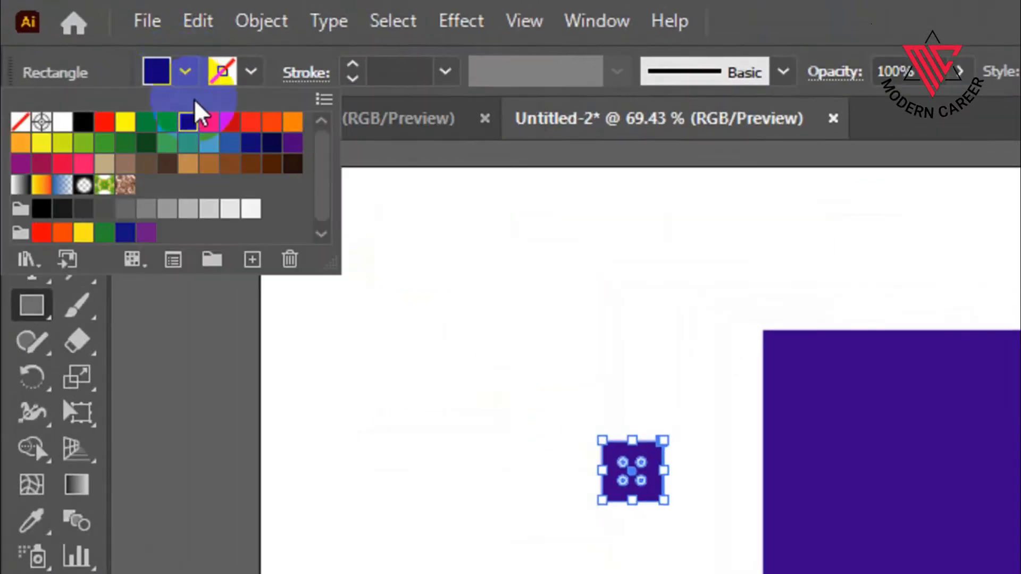
{"action": "left_click", "coordinate": [209, 123]}
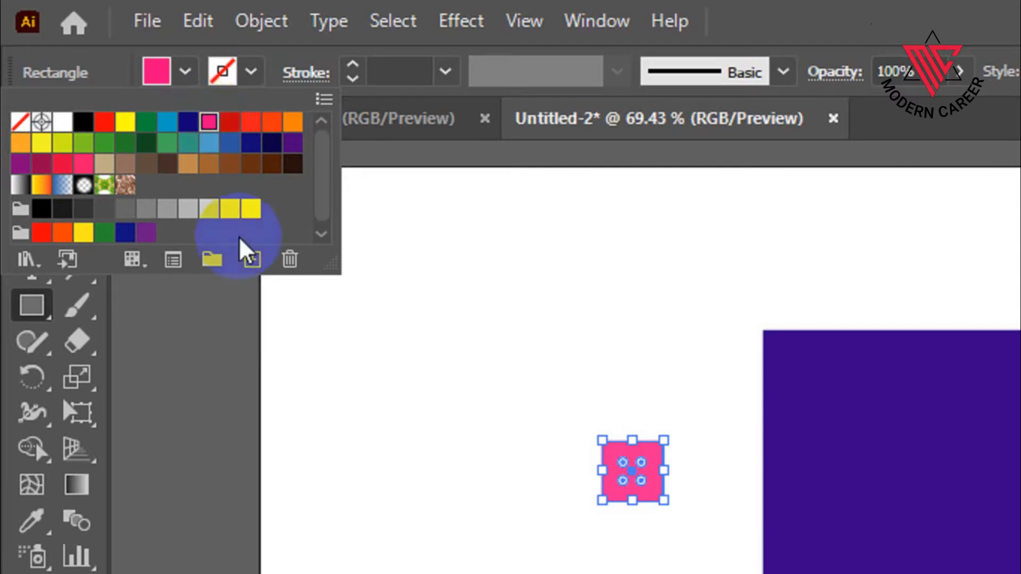
{"action": "left_click", "coordinate": [248, 210]}
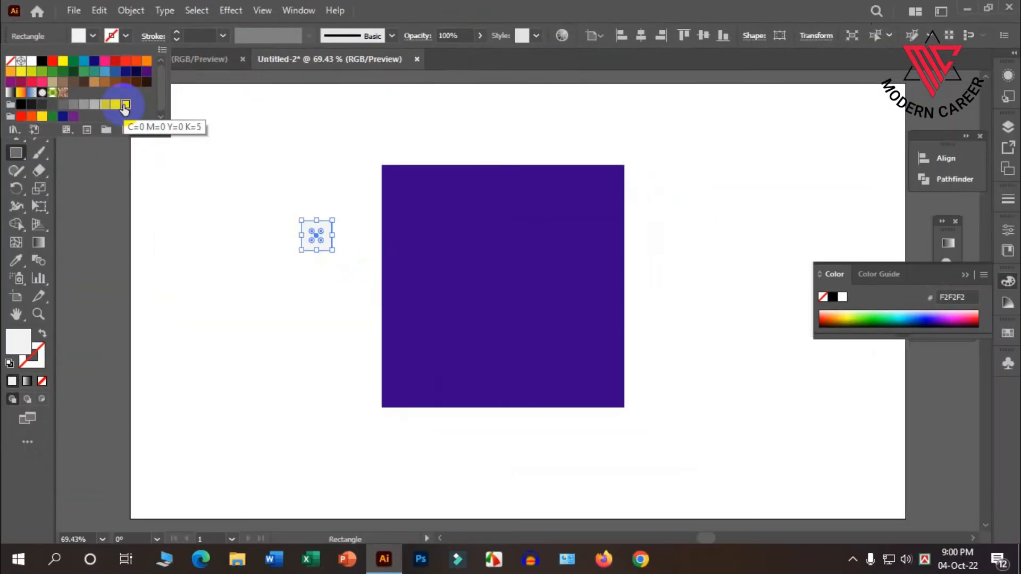
{"action": "left_click", "coordinate": [147, 62]}
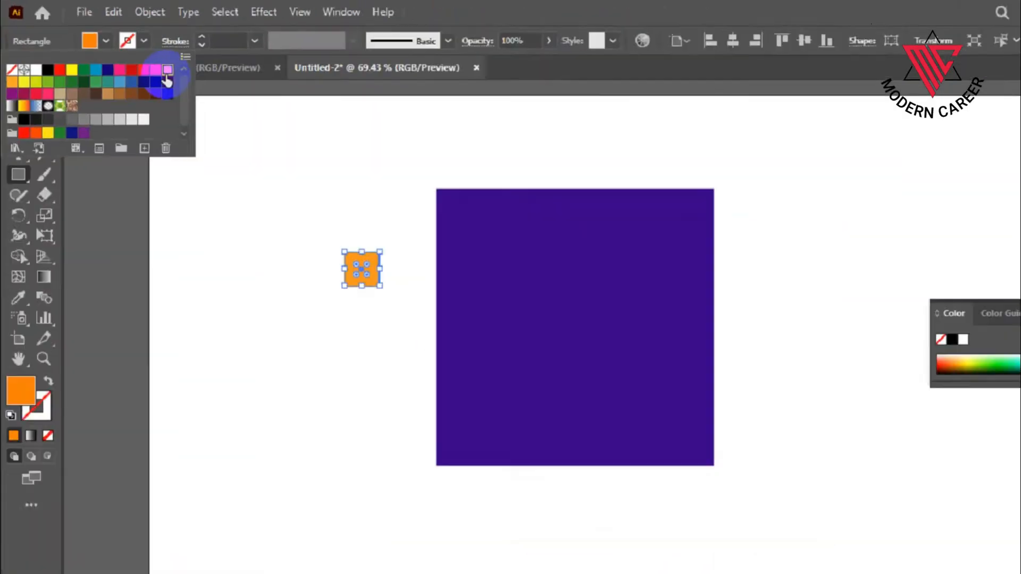
{"action": "left_click", "coordinate": [202, 154]}
Select both squares and align their centres horizontally and vertically so the small one sits in the middle of the large one.
{"action": "left_click", "coordinate": [24, 84]}
{"action": "left_click_drag", "start_coordinate": [219, 200], "coordinate": [417, 290]}
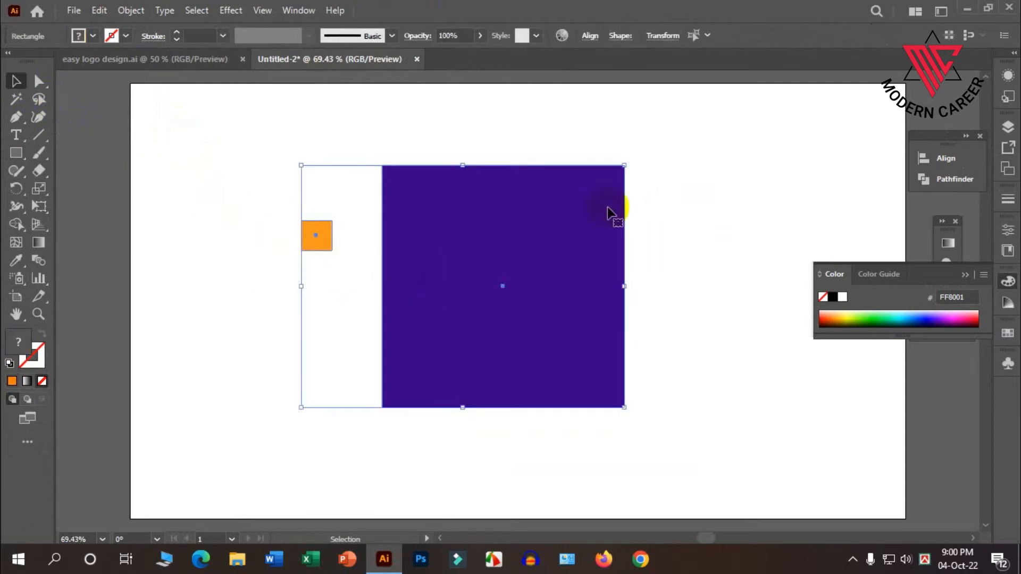
{"action": "left_click", "coordinate": [948, 159]}
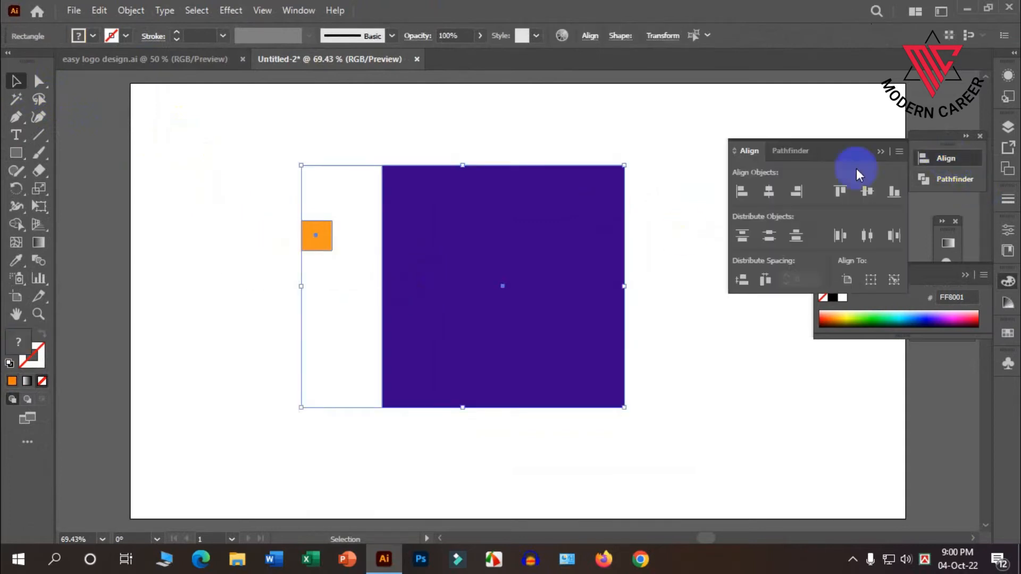
{"action": "left_click", "coordinate": [769, 192]}
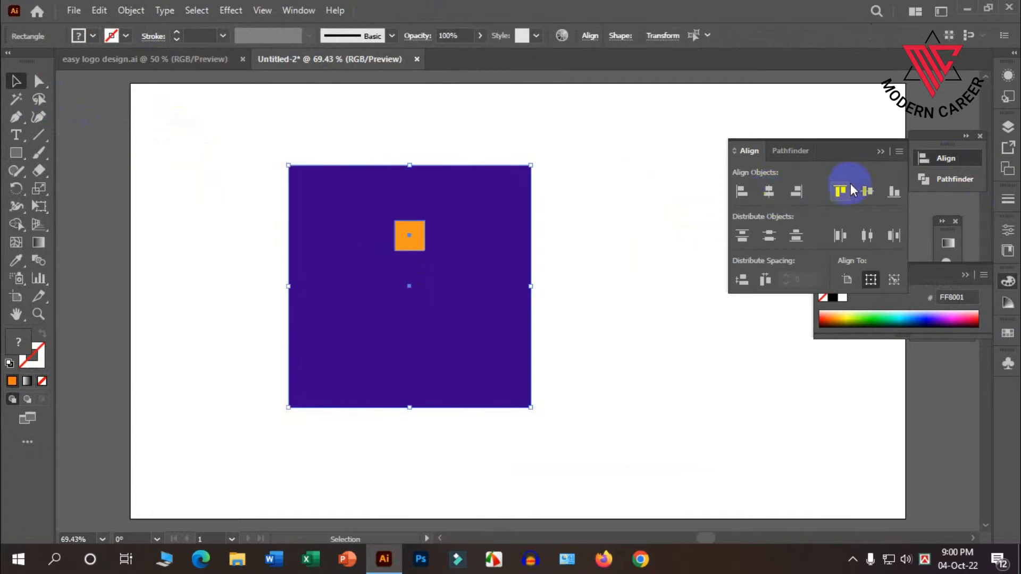
{"action": "left_click", "coordinate": [867, 192]}
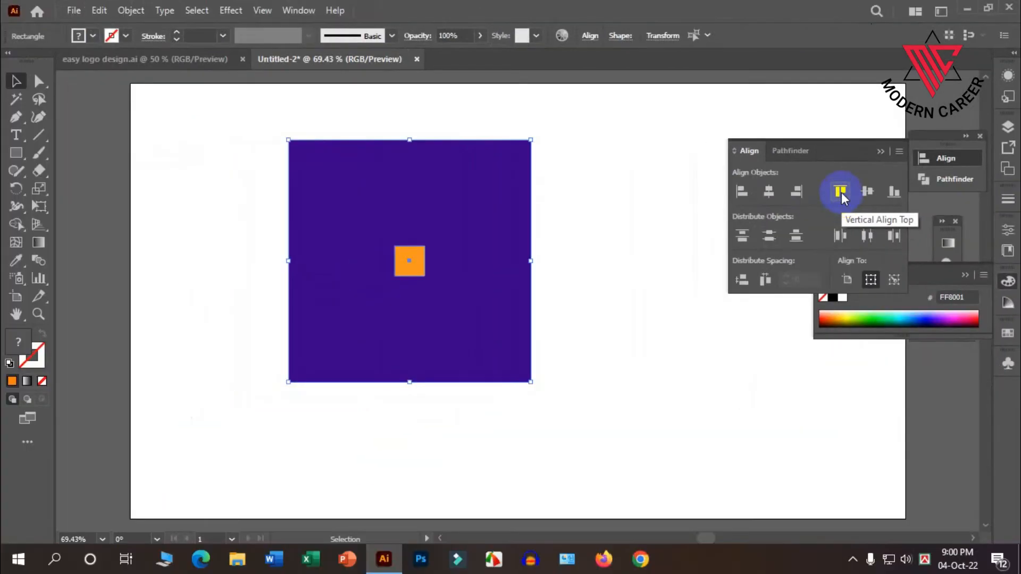
{"action": "left_click", "coordinate": [840, 191]}
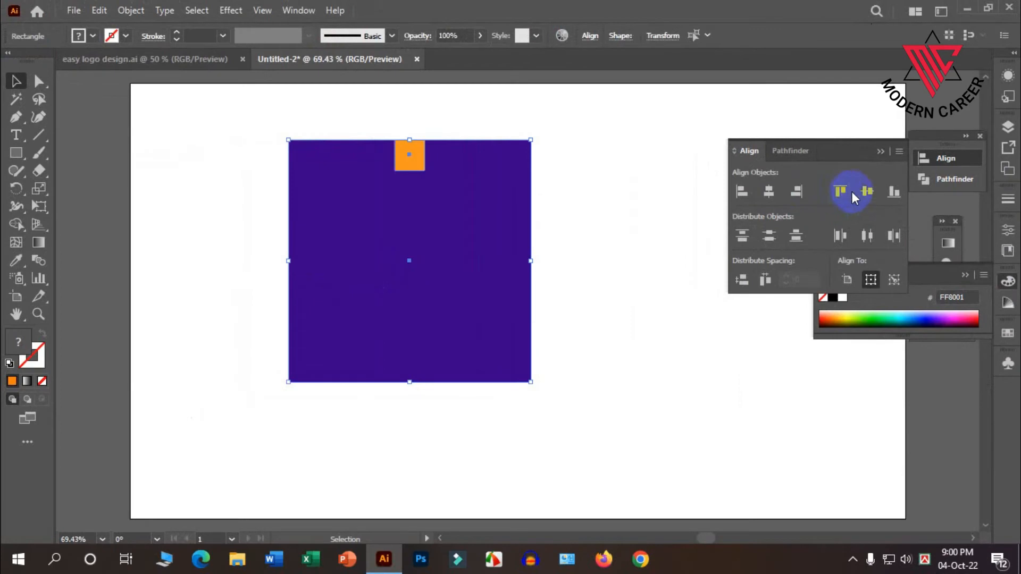
{"action": "left_click", "coordinate": [864, 192]}
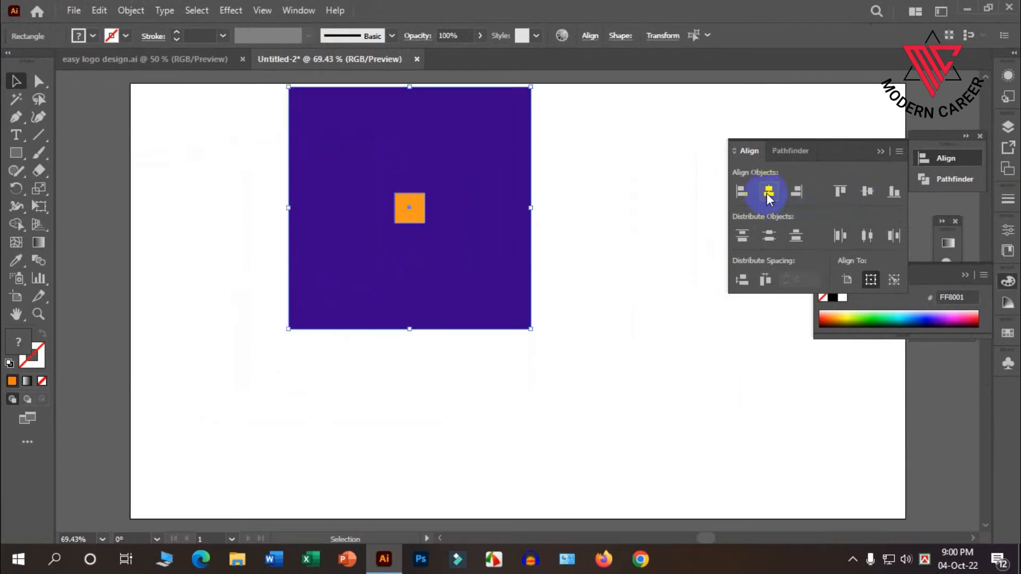
Move the two centred squares together down from the artboard's upper edge and deselect them.
{"action": "left_click", "coordinate": [605, 221]}
{"action": "scroll", "coordinate": [547, 295], "scroll_direction": "up", "scroll_amount": 1}
{"action": "left_click_drag", "start_coordinate": [578, 467], "coordinate": [303, 194]}
{"action": "scroll", "coordinate": [398, 239], "scroll_direction": "down", "scroll_amount": 1}
{"action": "left_click_drag", "start_coordinate": [409, 208], "coordinate": [427, 273]}
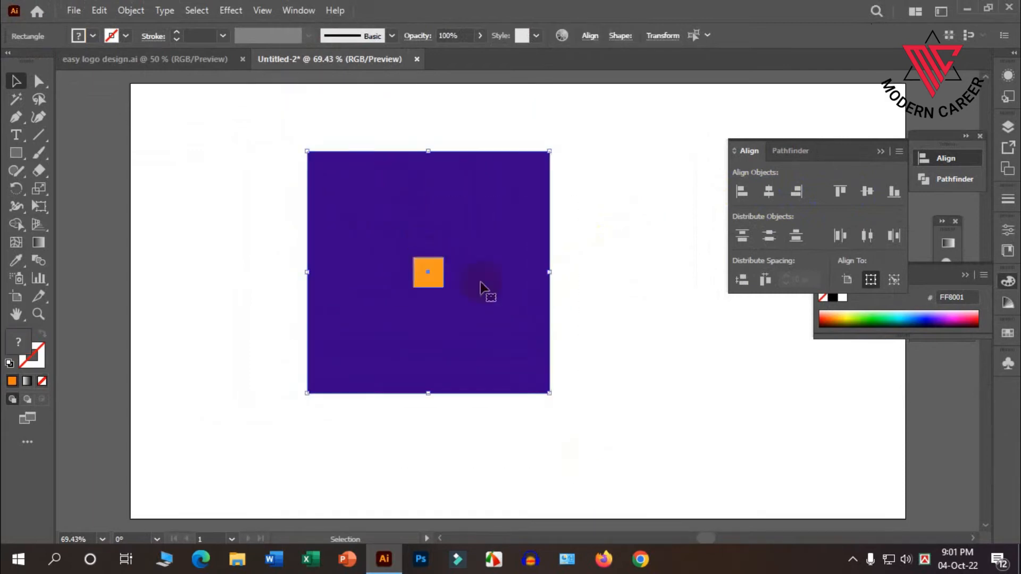
{"action": "left_click", "coordinate": [600, 327]}
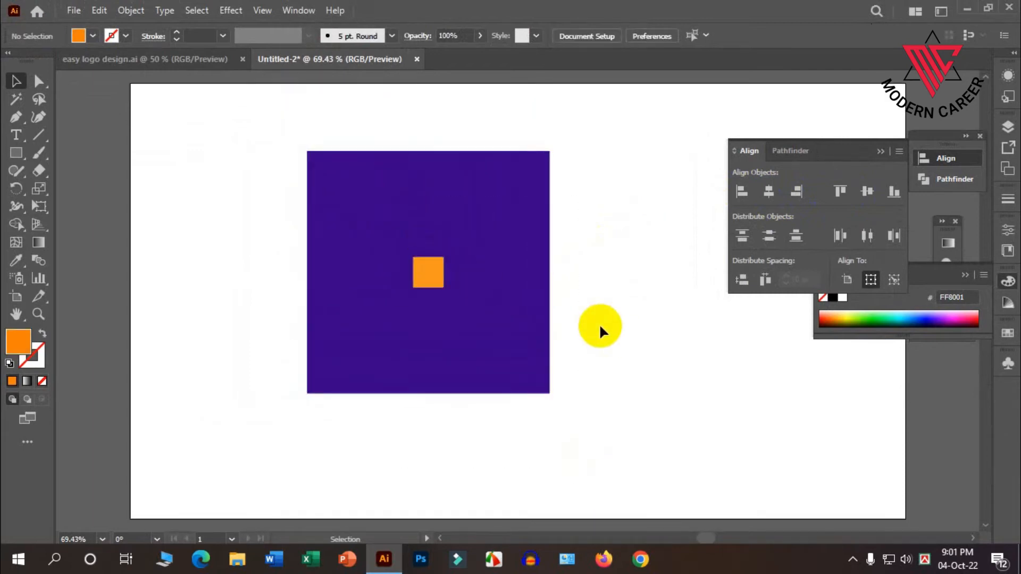
Draw a full-width rectangle from the small square's lower edge to the large square's bottom edge and fill it with light blue.
{"action": "right_click", "coordinate": [13, 158]}
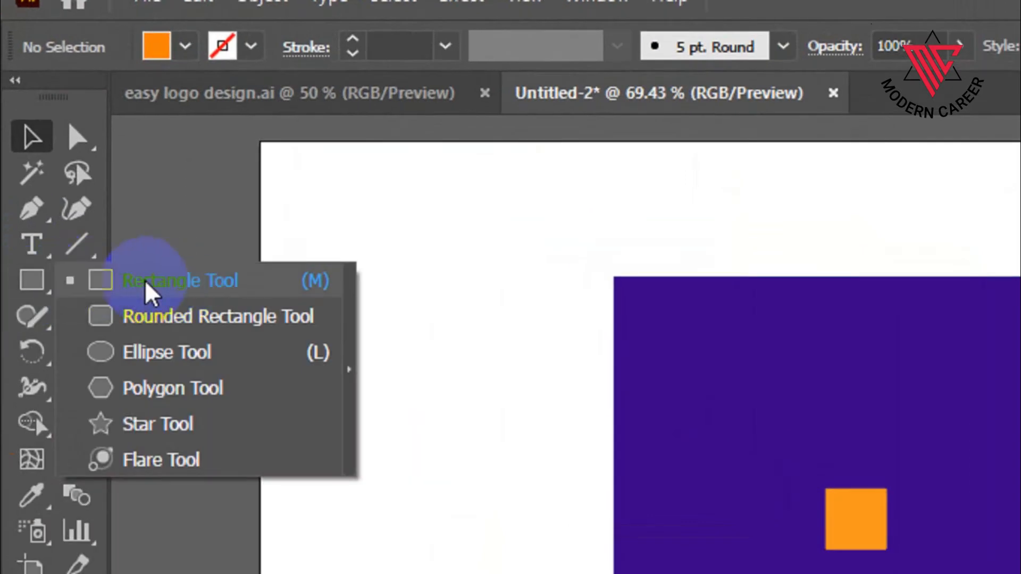
{"action": "left_click", "coordinate": [95, 154]}
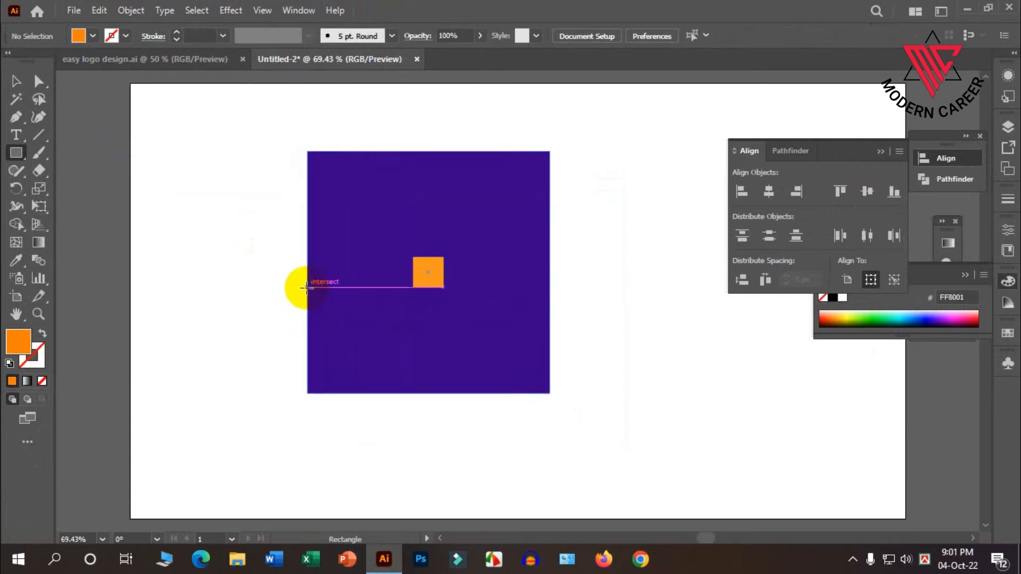
{"action": "mouse_move", "coordinate": [306, 288]}
{"action": "left_mouse_down"}
{"action": "mouse_move", "coordinate": [319, 335]}
{"action": "mouse_move", "coordinate": [375, 365]}
{"action": "mouse_move", "coordinate": [477, 393]}
{"action": "mouse_move", "coordinate": [550, 393]}
{"action": "left_mouse_up"}
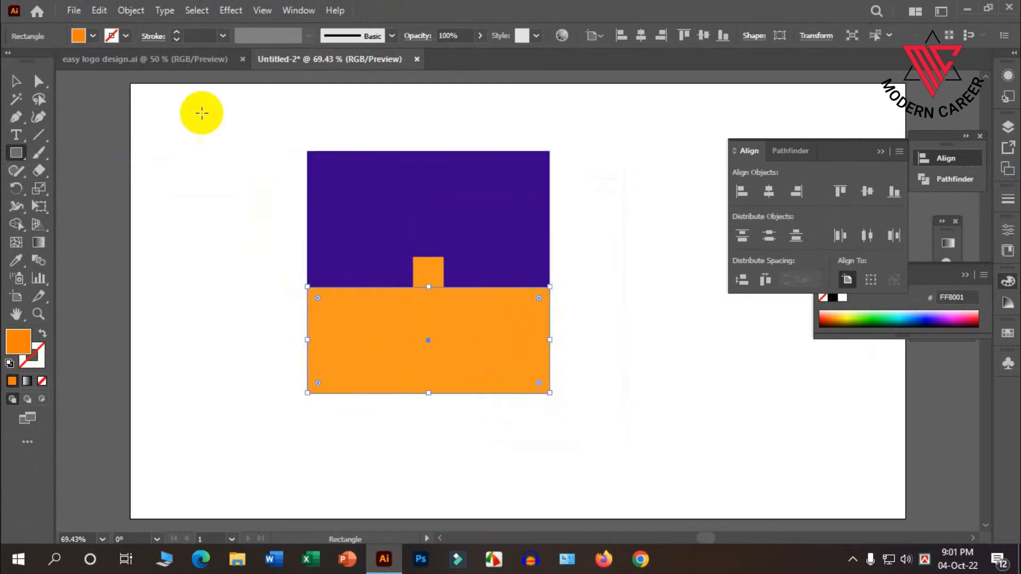
{"action": "left_click", "coordinate": [93, 36]}
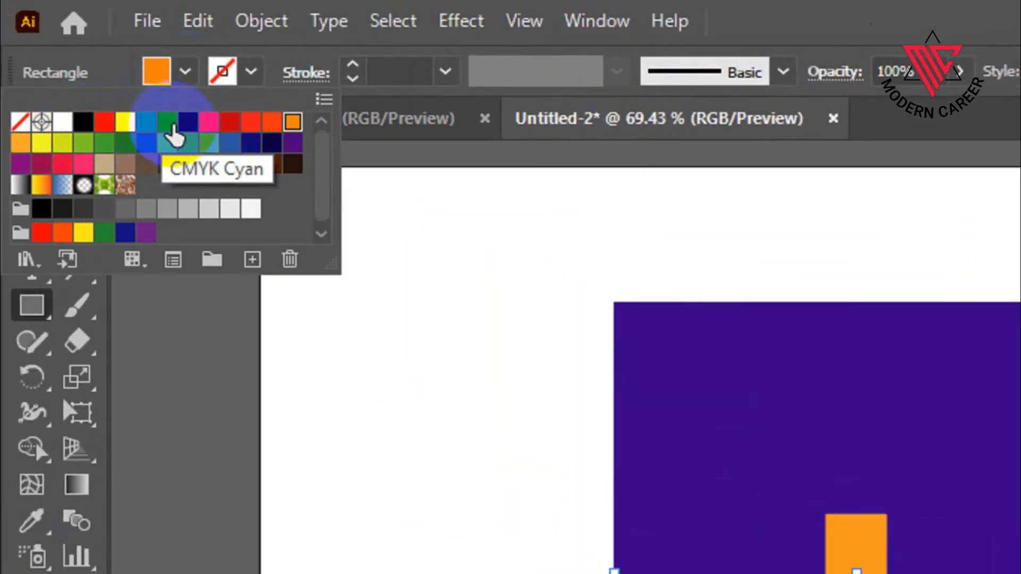
{"action": "left_click", "coordinate": [168, 124]}
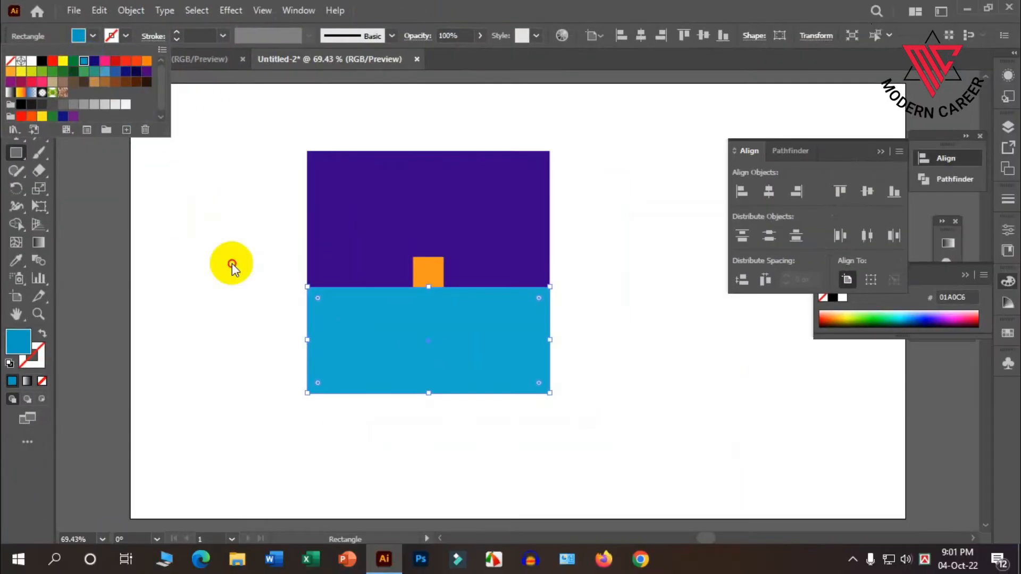
Reshape the light-blue rectangle by moving its bottom-left corner point inward along the bottom edge, giving it a diagonal side, and deselect it.
{"action": "left_click", "coordinate": [463, 527]}
{"action": "left_click", "coordinate": [16, 81]}
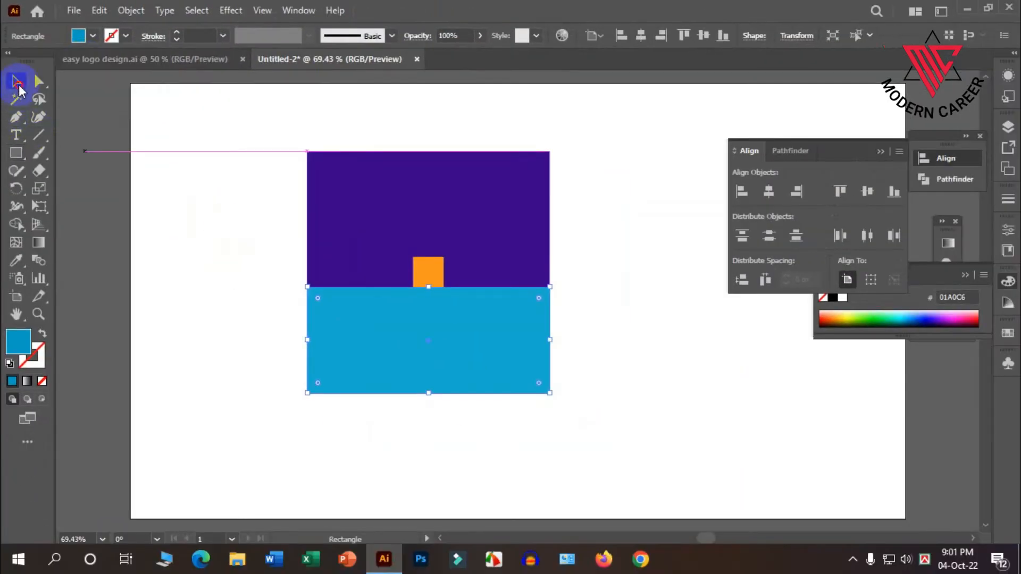
{"action": "left_click", "coordinate": [360, 330]}
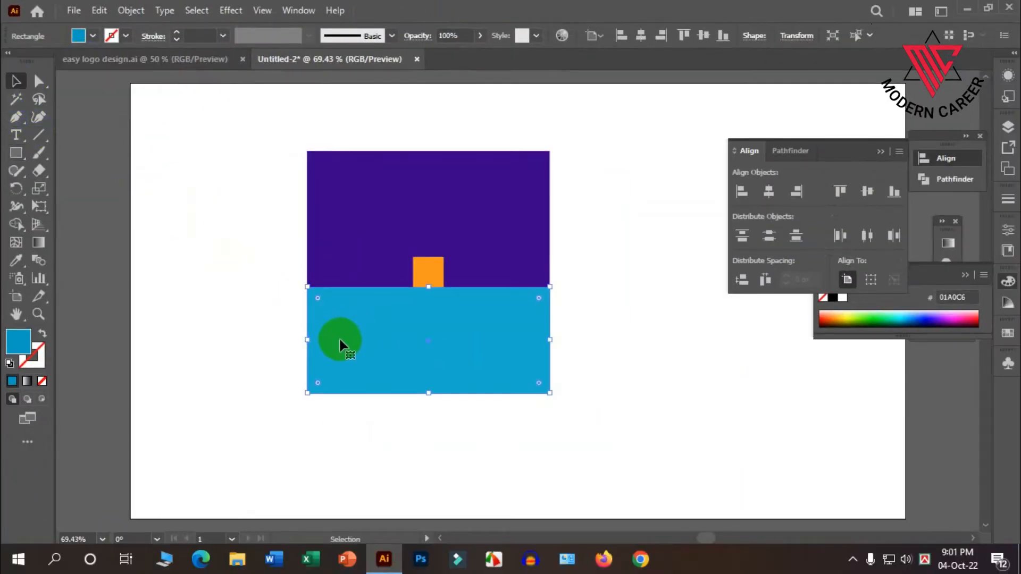
{"action": "left_click", "coordinate": [38, 82]}
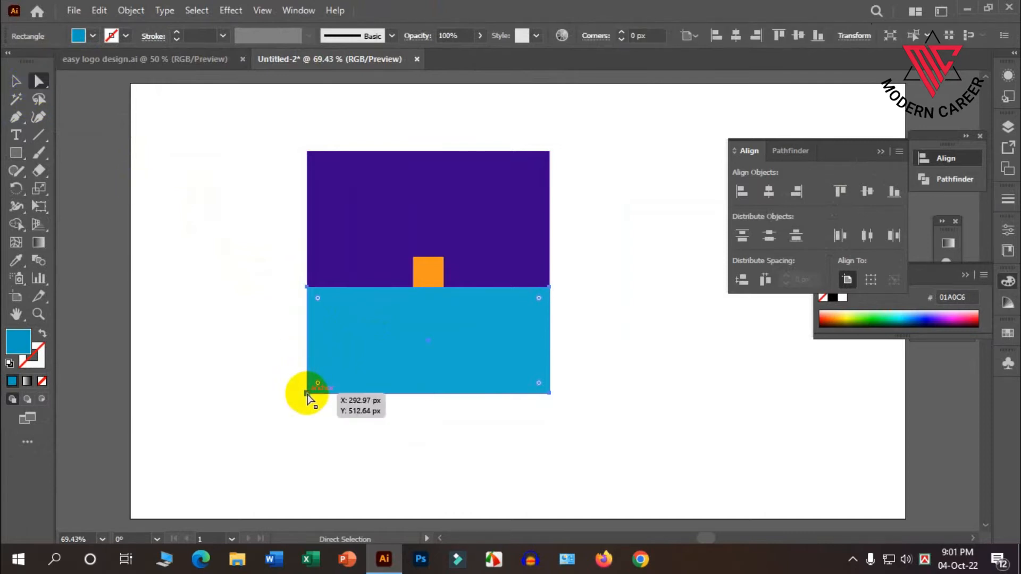
{"action": "left_click_drag", "start_coordinate": [310, 395], "coordinate": [316, 397]}
{"action": "key", "text": "ctrl+z"}
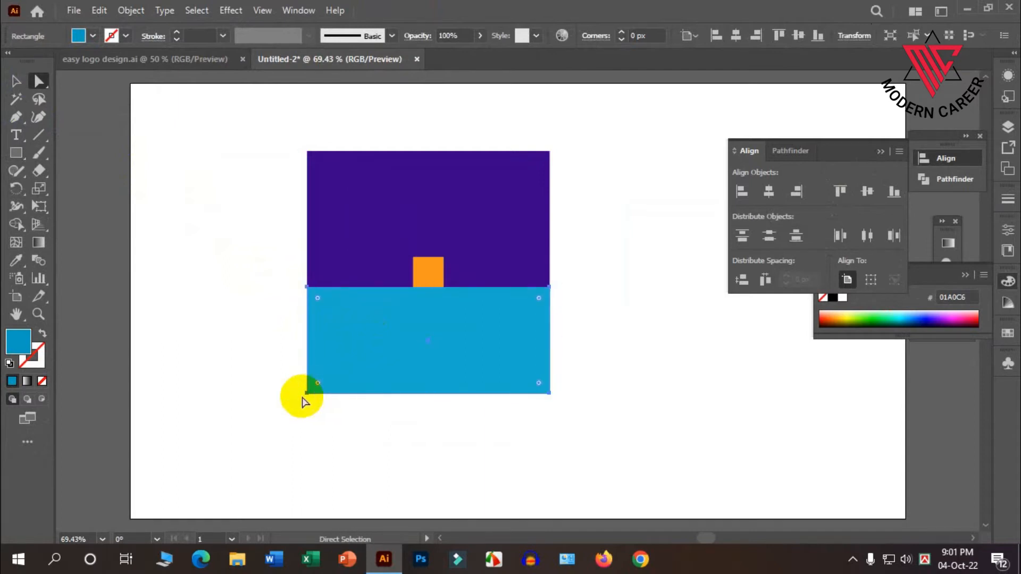
{"action": "left_click_drag", "start_coordinate": [306, 393], "coordinate": [411, 395]}
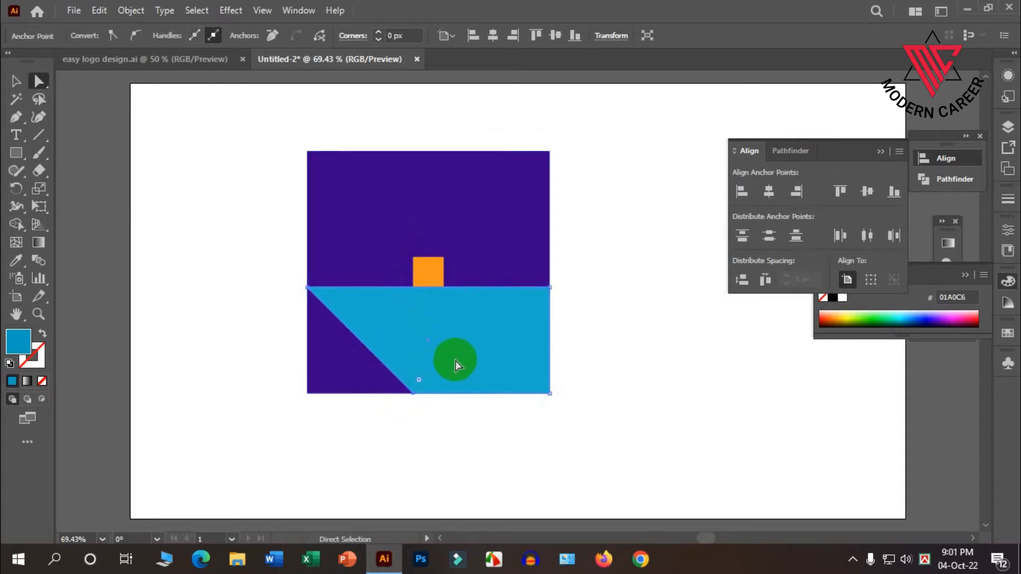
{"action": "left_click", "coordinate": [15, 81]}
{"action": "left_click", "coordinate": [219, 173]}
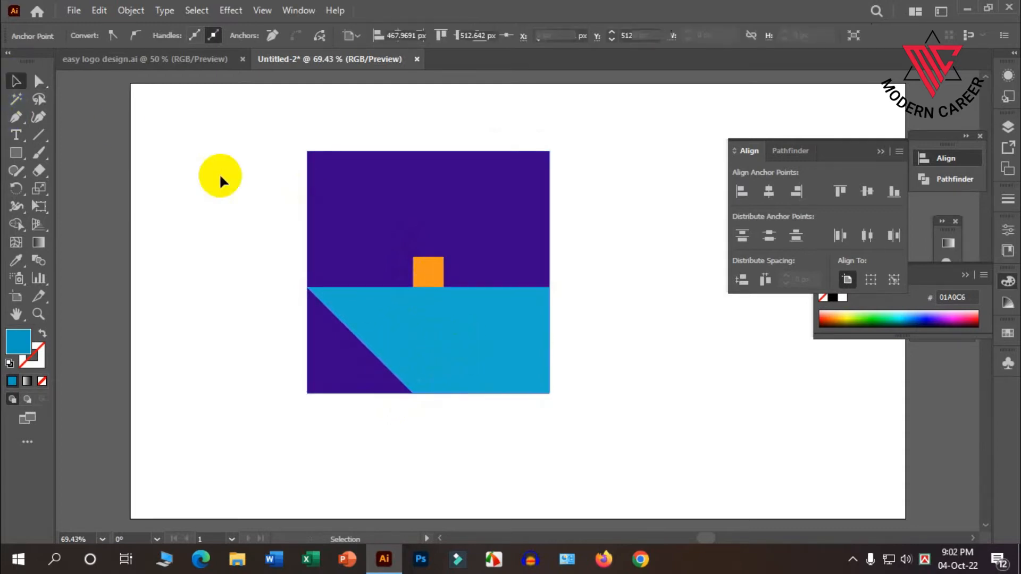
Copy the light-blue trapezoid, paste the copy in front, and rotate it 90° clockwise.
{"action": "left_click", "coordinate": [389, 295]}
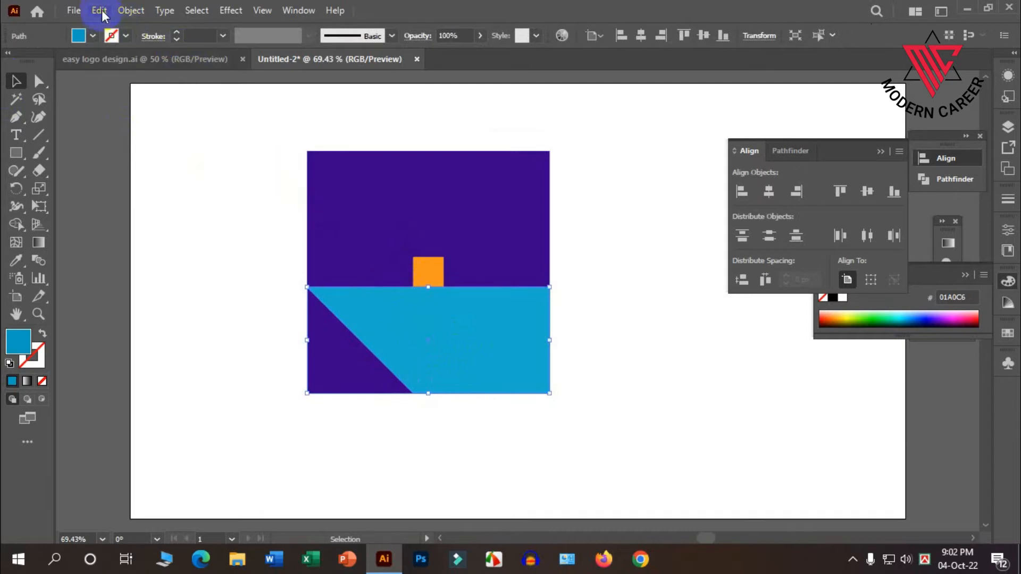
{"action": "left_click", "coordinate": [99, 10]}
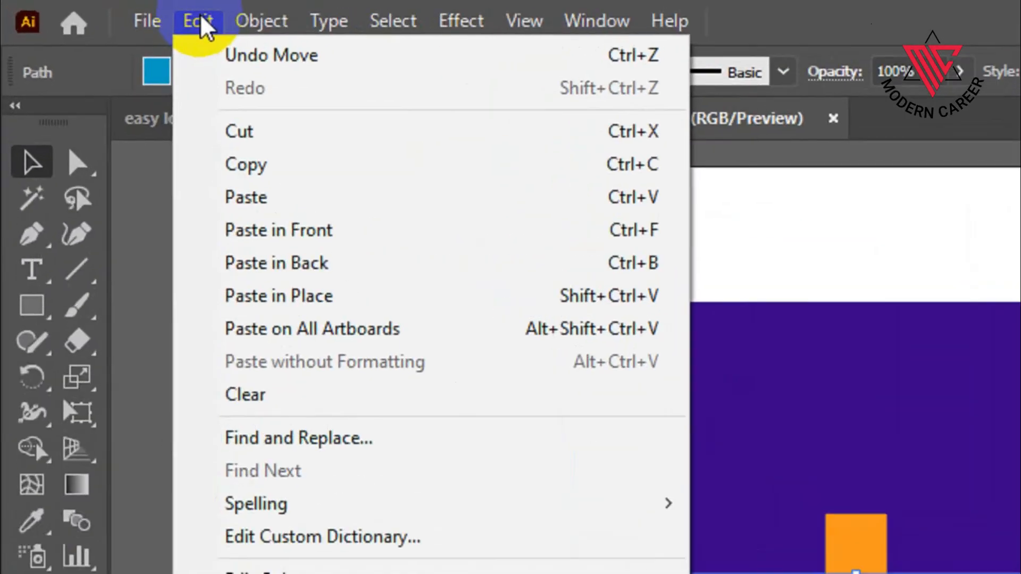
{"action": "left_click", "coordinate": [131, 83]}
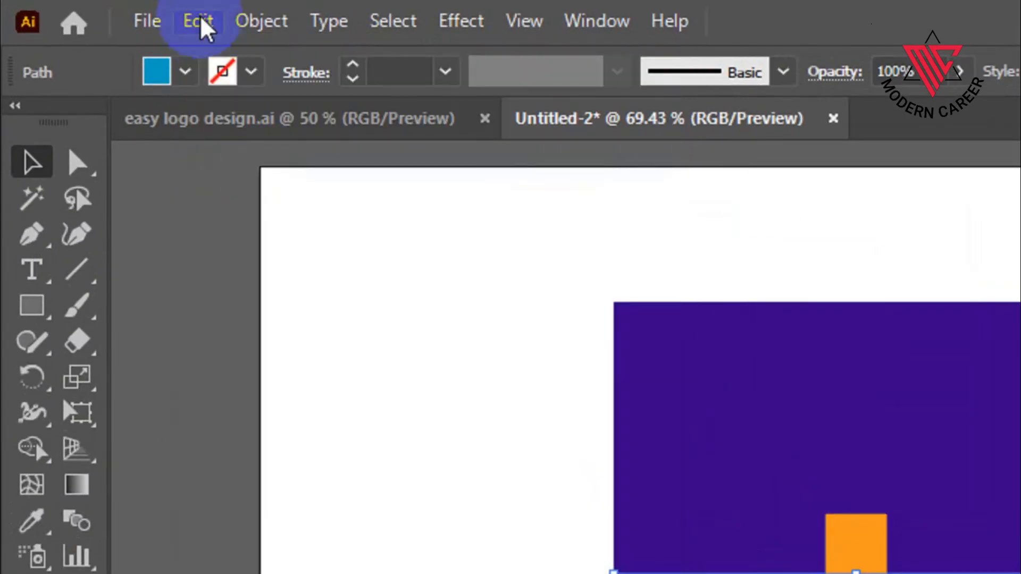
{"action": "left_click", "coordinate": [200, 24]}
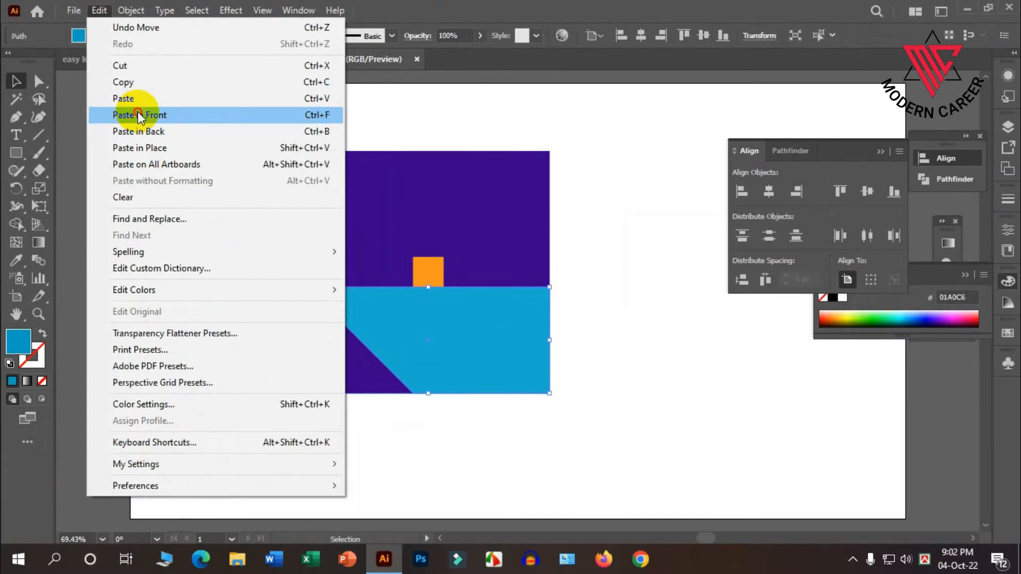
{"action": "left_click", "coordinate": [154, 133]}
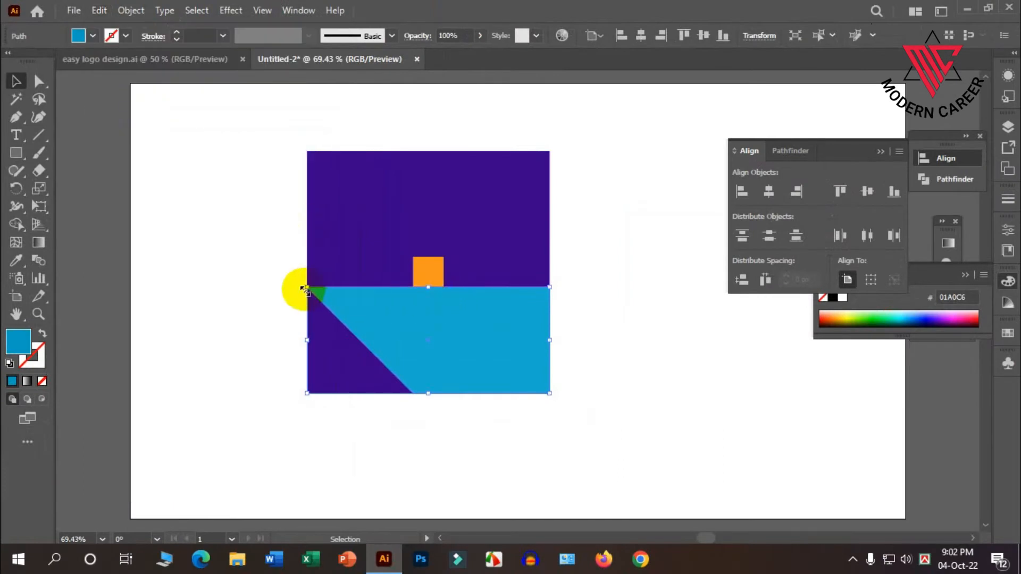
{"action": "left_click_drag", "start_coordinate": [301, 288], "coordinate": [441, 211]}
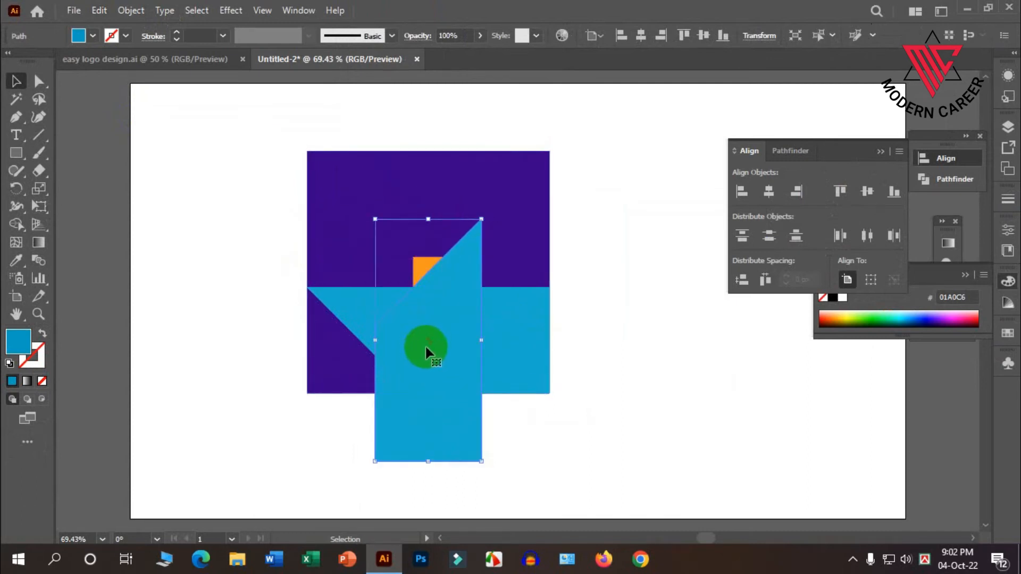
Move the upright copy onto the trapezoid's upper edge, flush with the large square's left side and touching the orange square.
{"action": "scroll", "coordinate": [426, 343], "scroll_direction": "up", "scroll_amount": 2}
{"action": "left_click_drag", "start_coordinate": [429, 404], "coordinate": [362, 234]}
{"action": "scroll", "coordinate": [327, 312], "scroll_direction": "up", "scroll_amount": 3}
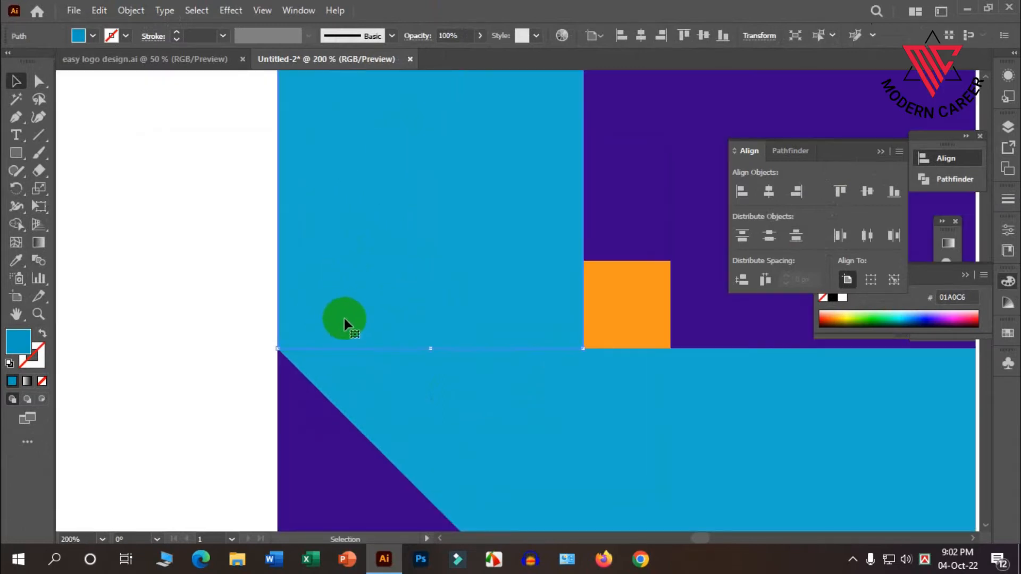
{"action": "scroll", "coordinate": [345, 322], "scroll_direction": "up", "scroll_amount": 2}
{"action": "left_click_drag", "start_coordinate": [304, 330], "coordinate": [305, 326]}
{"action": "scroll", "coordinate": [229, 332], "scroll_direction": "down", "scroll_amount": 5}
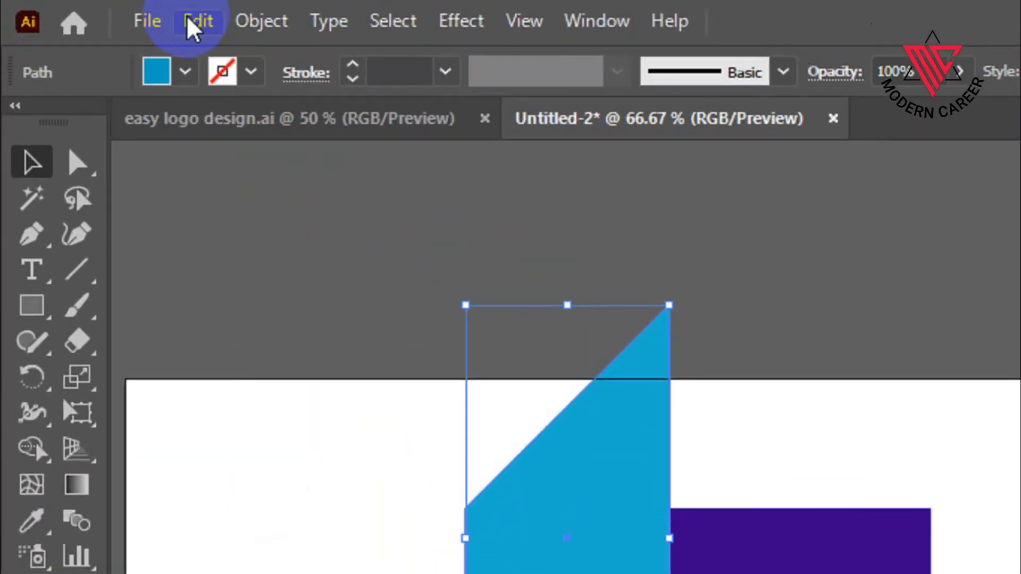
Copy the upright blue piece, paste it in front, and rotate the new copy 90° clockwise.
{"action": "left_click", "coordinate": [100, 10]}
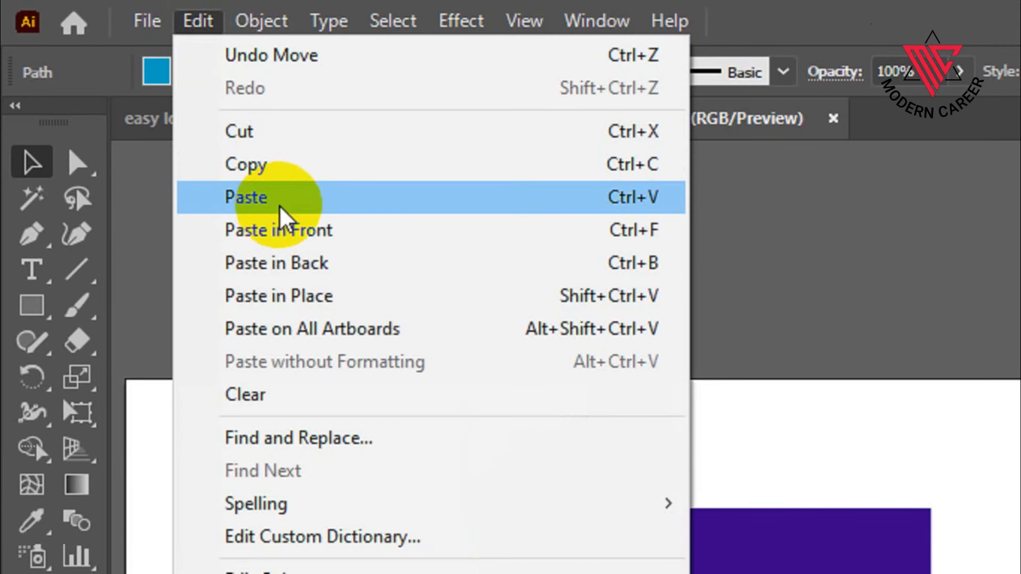
{"action": "left_click", "coordinate": [275, 174]}
{"action": "left_click", "coordinate": [209, 20]}
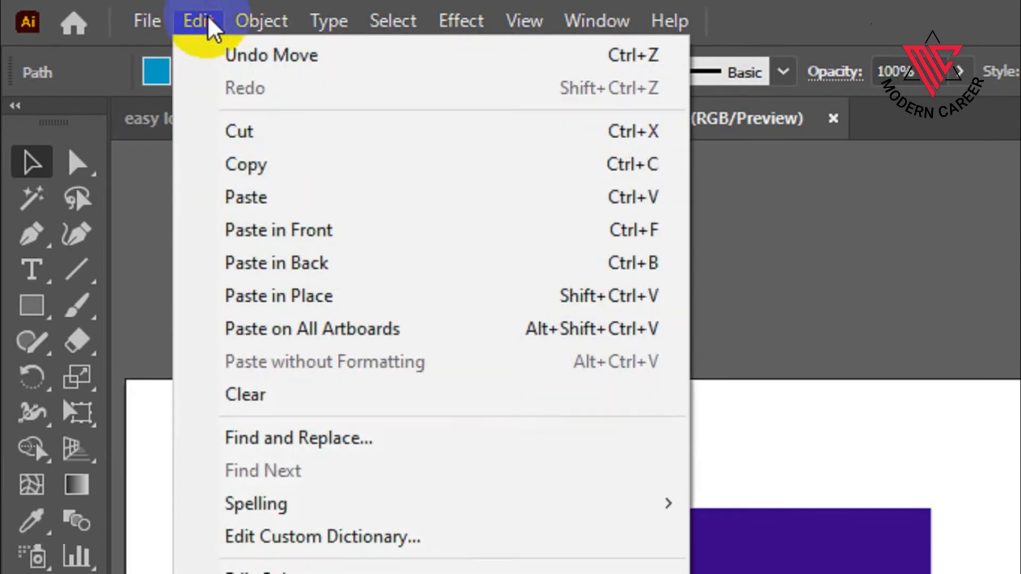
{"action": "left_click", "coordinate": [337, 230]}
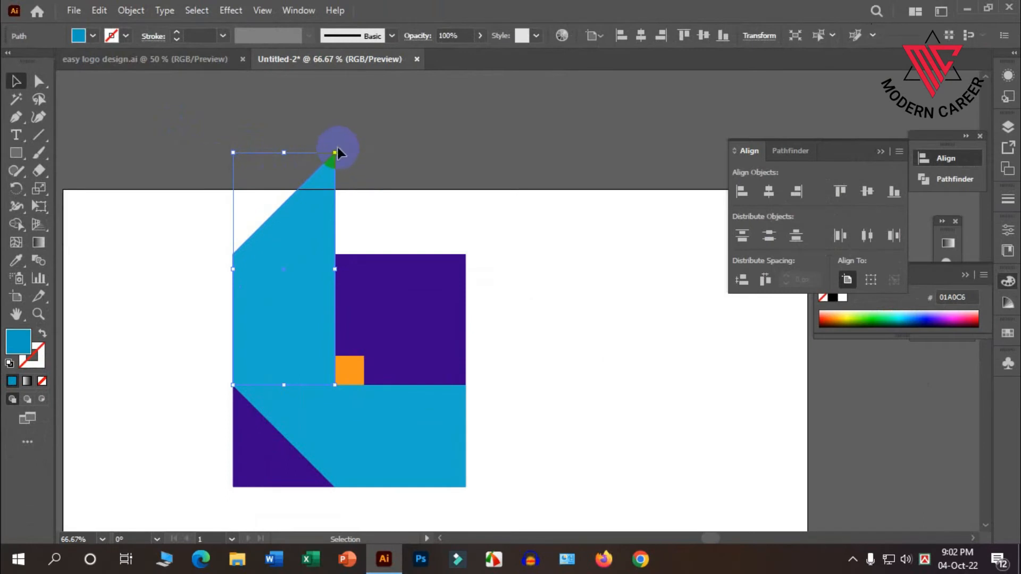
{"action": "left_click_drag", "start_coordinate": [336, 149], "coordinate": [426, 283]}
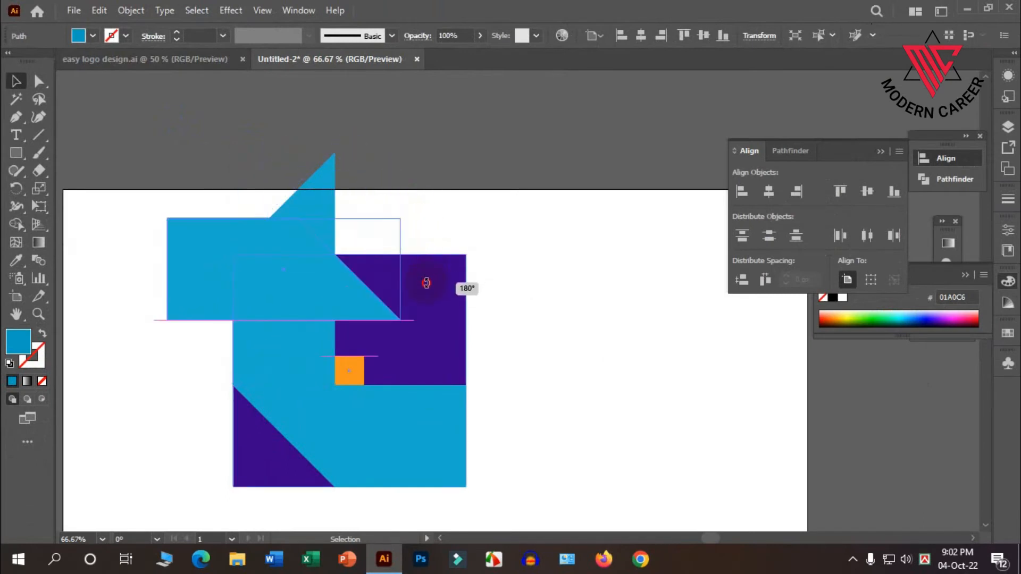
Move the horizontal copy above the purple square so its left end meets the upright piece's inner edge and upper point.
{"action": "left_click_drag", "start_coordinate": [346, 278], "coordinate": [413, 211]}
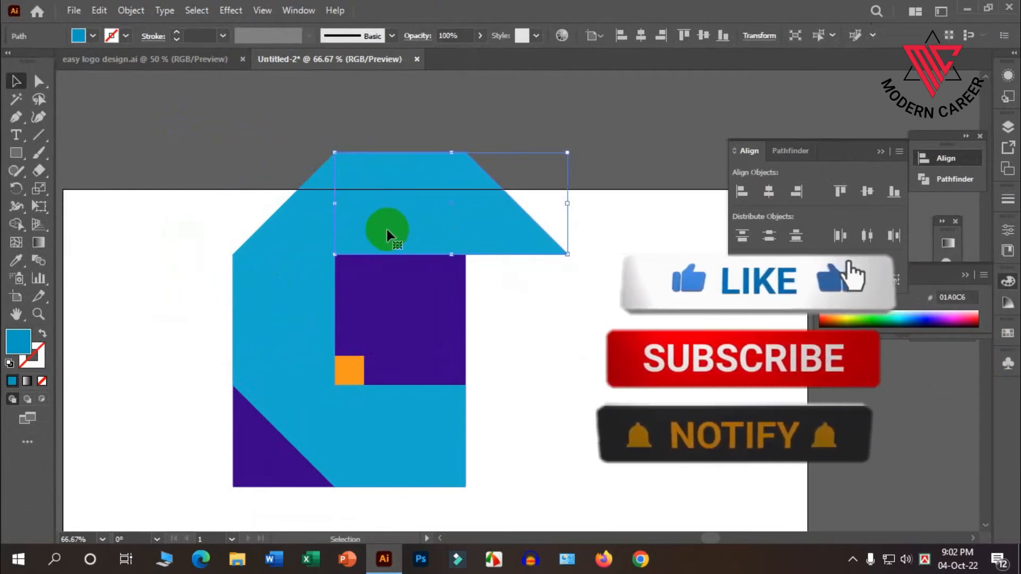
{"action": "scroll", "coordinate": [341, 212], "scroll_direction": "up", "scroll_amount": 3}
{"action": "left_click_drag", "start_coordinate": [367, 205], "coordinate": [332, 214]}
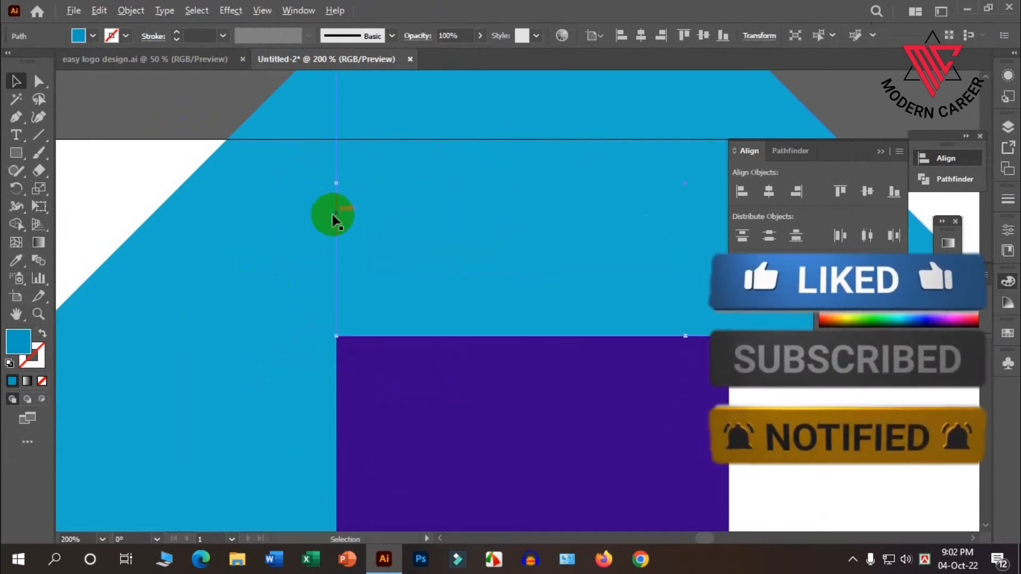
{"action": "scroll", "coordinate": [321, 228], "scroll_direction": "down", "scroll_amount": 4}
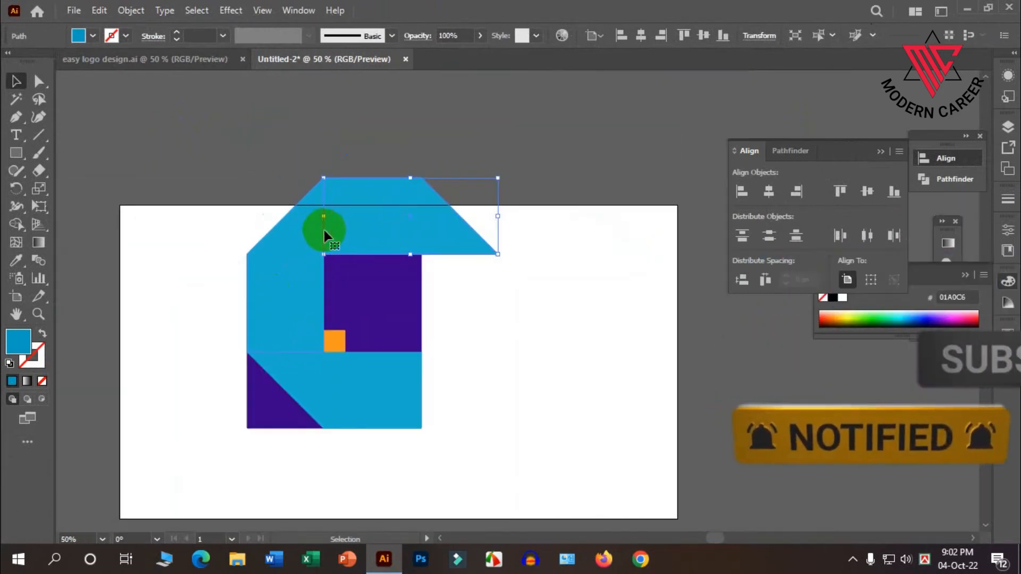
Copy the upper blue piece, paste it in front, and rotate this third copy 90° clockwise.
{"action": "left_click", "coordinate": [102, 11]}
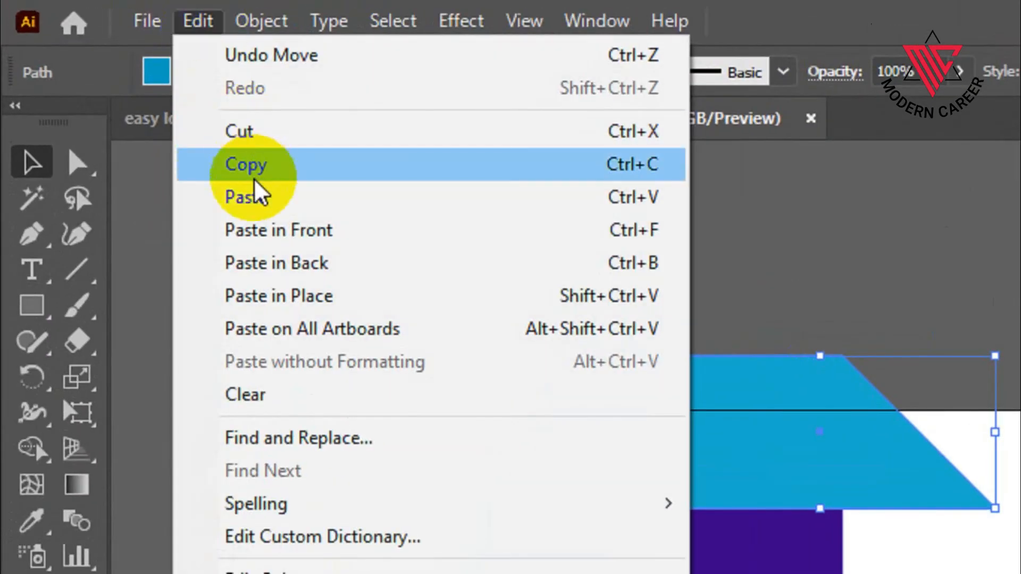
{"action": "left_click", "coordinate": [129, 83]}
{"action": "left_click", "coordinate": [197, 20]}
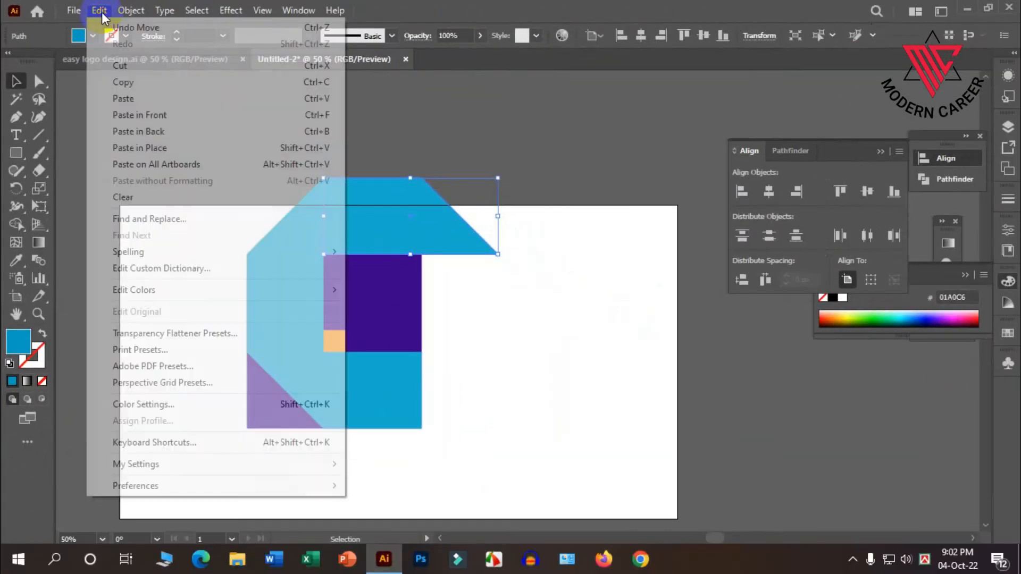
{"action": "left_click", "coordinate": [166, 115]}
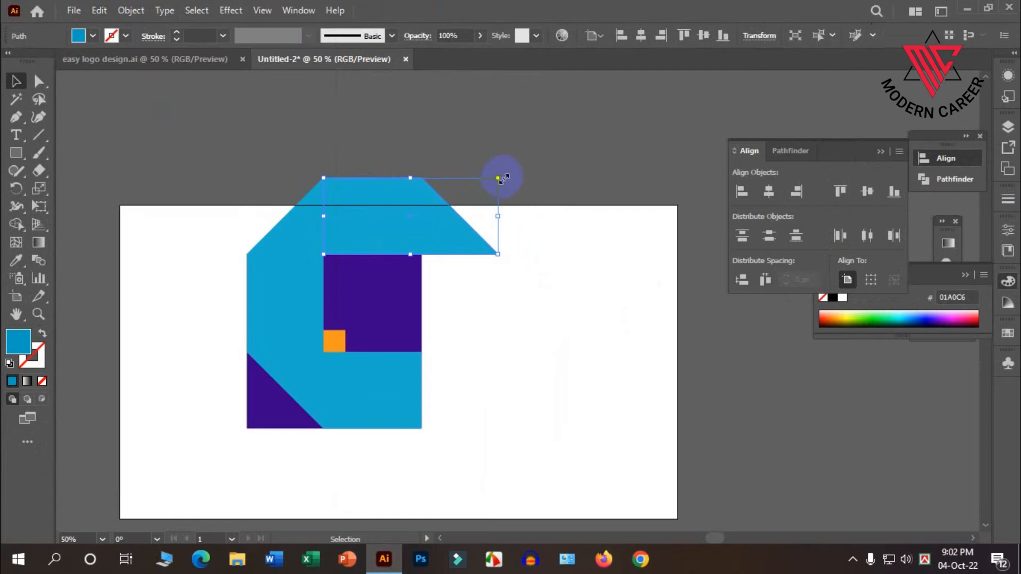
{"action": "left_click_drag", "start_coordinate": [505, 173], "coordinate": [464, 294]}
Move the third copy against the purple square's right side to close the blue octagon ring, and deselect it.
{"action": "left_click_drag", "start_coordinate": [414, 167], "coordinate": [477, 295]}
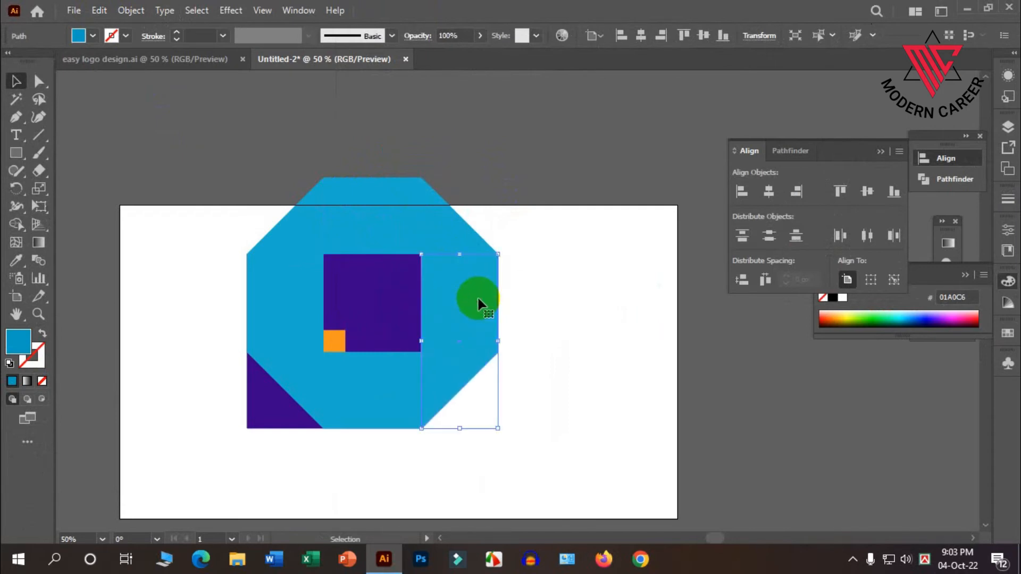
{"action": "left_click", "coordinate": [535, 324]}
{"action": "scroll", "coordinate": [473, 299], "scroll_direction": "down", "scroll_amount": 2}
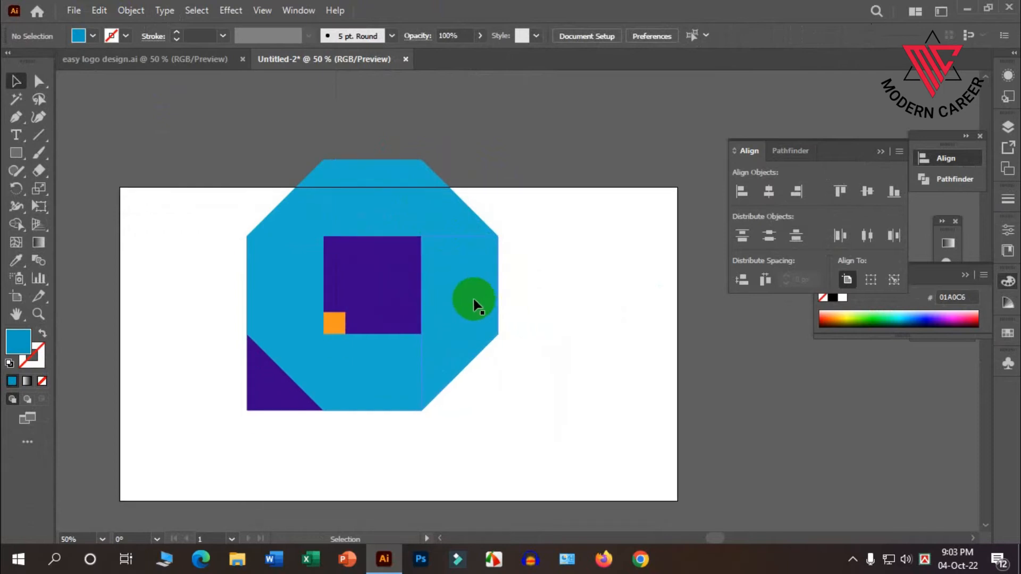
{"action": "scroll", "coordinate": [447, 293], "scroll_direction": "down", "scroll_amount": 1}
Delete the large purple square and the small orange square from behind and inside the octagon ring.
{"action": "left_click", "coordinate": [398, 275]}
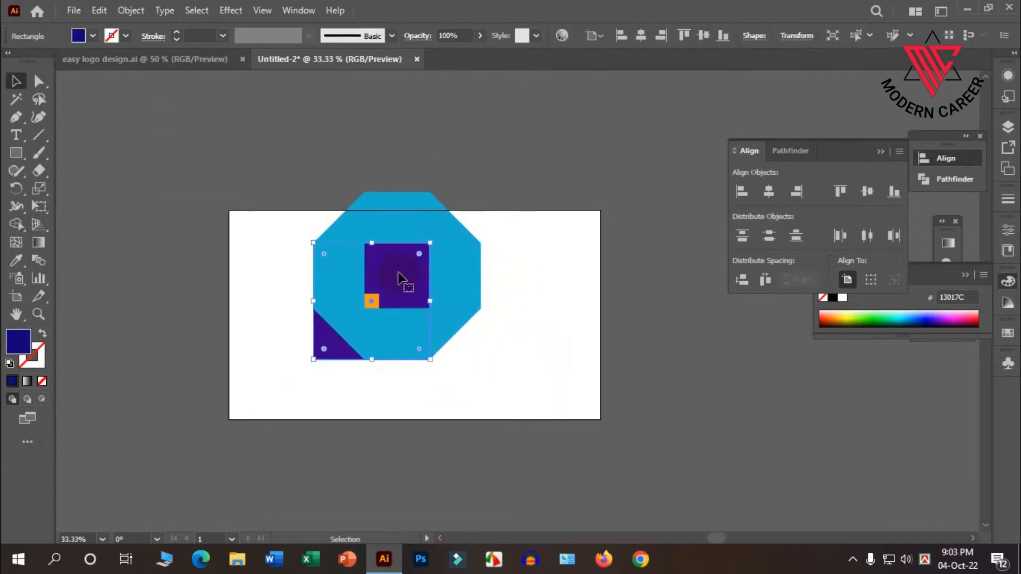
{"action": "right_click", "coordinate": [402, 264]}
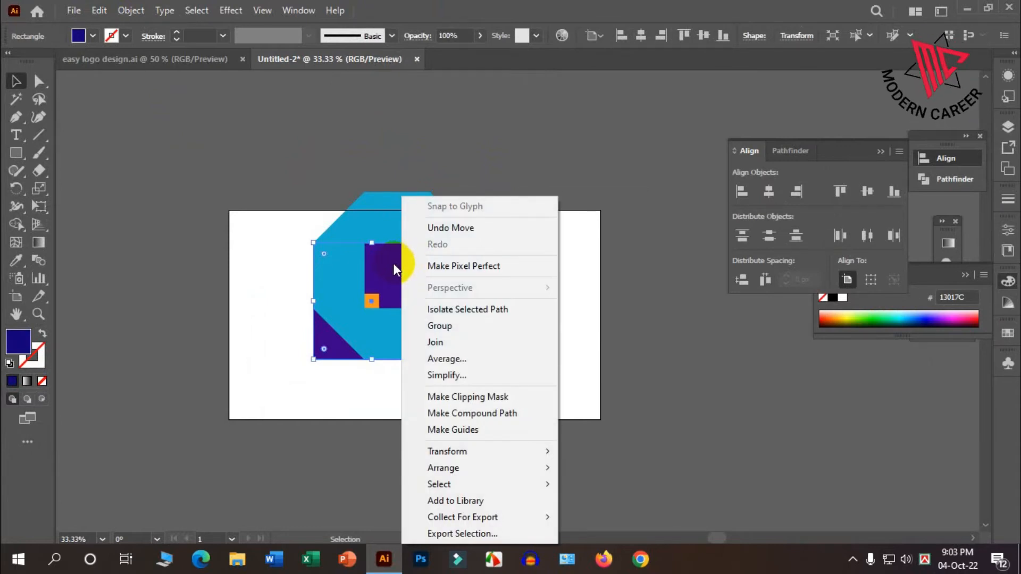
{"action": "left_click", "coordinate": [393, 265]}
{"action": "key", "text": "Delete"}
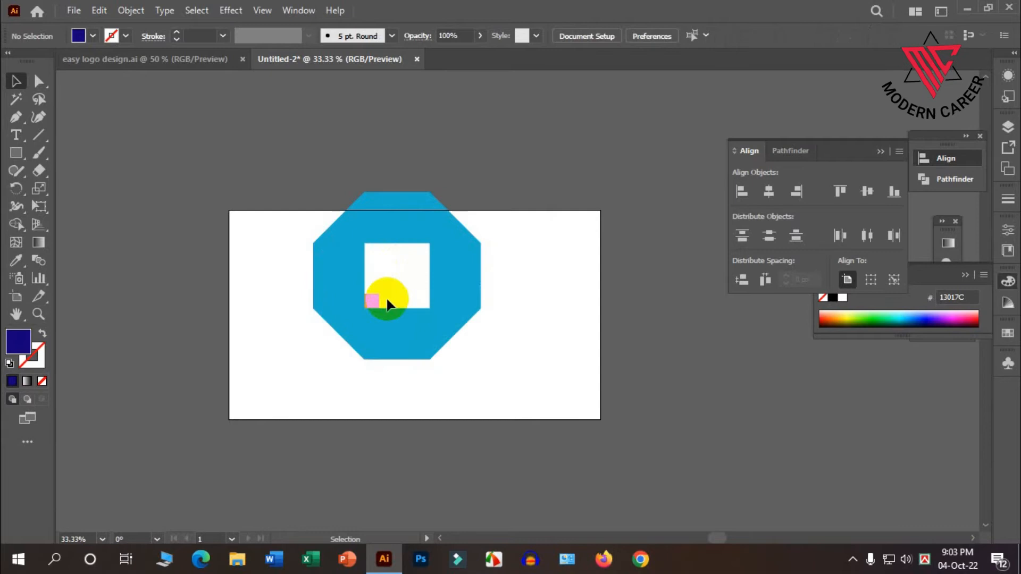
Move the whole octagon ring to the middle of the artboard, scale it down slightly, collapse the Align panel, and deselect the ring.
{"action": "left_click_drag", "start_coordinate": [358, 220], "coordinate": [391, 250]}
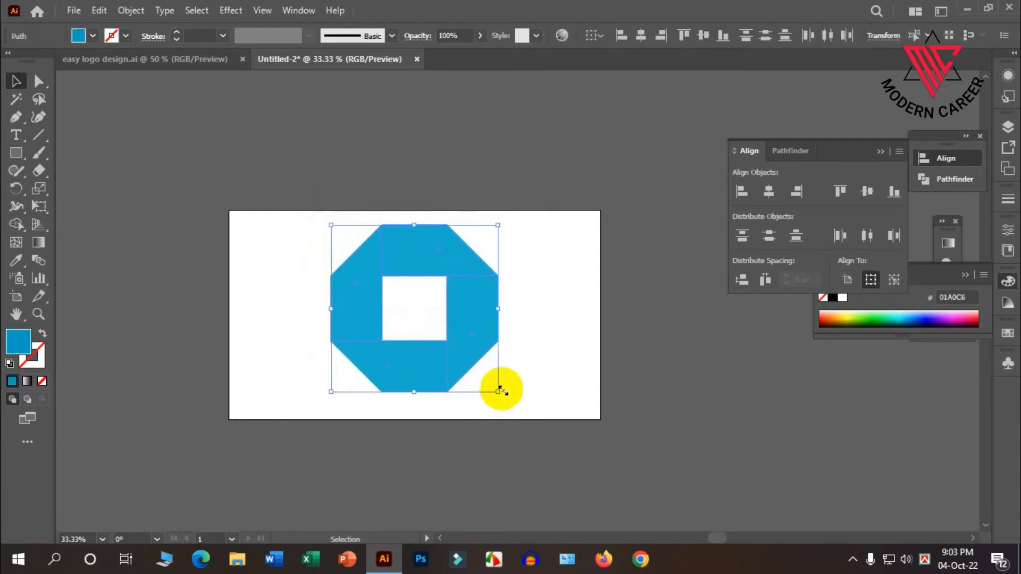
{"action": "left_click_drag", "start_coordinate": [496, 390], "coordinate": [472, 365]}
{"action": "scroll", "coordinate": [395, 321], "scroll_direction": "up", "scroll_amount": 1}
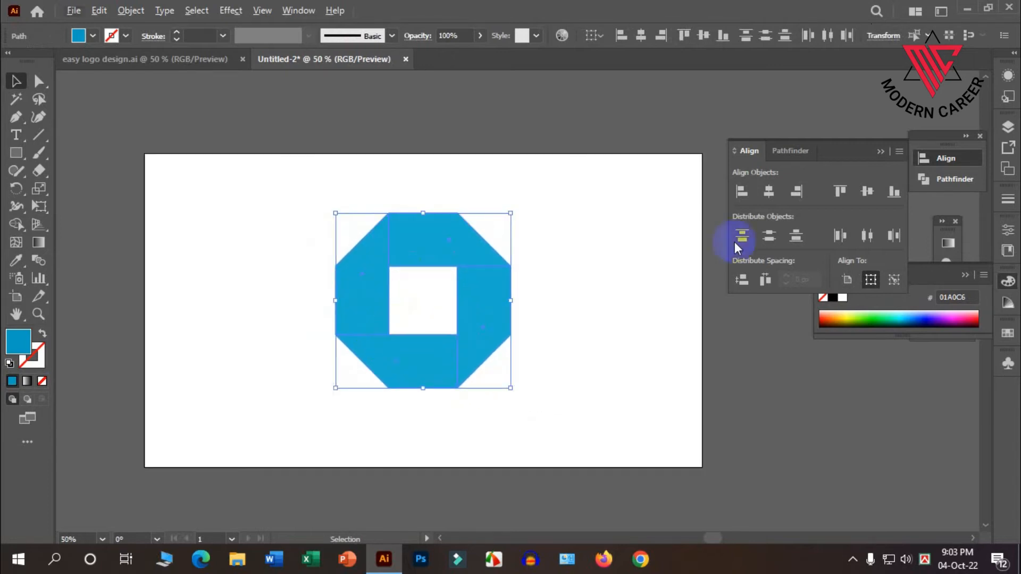
{"action": "left_click", "coordinate": [880, 152]}
{"action": "scroll", "coordinate": [363, 332], "scroll_direction": "up", "scroll_amount": 1}
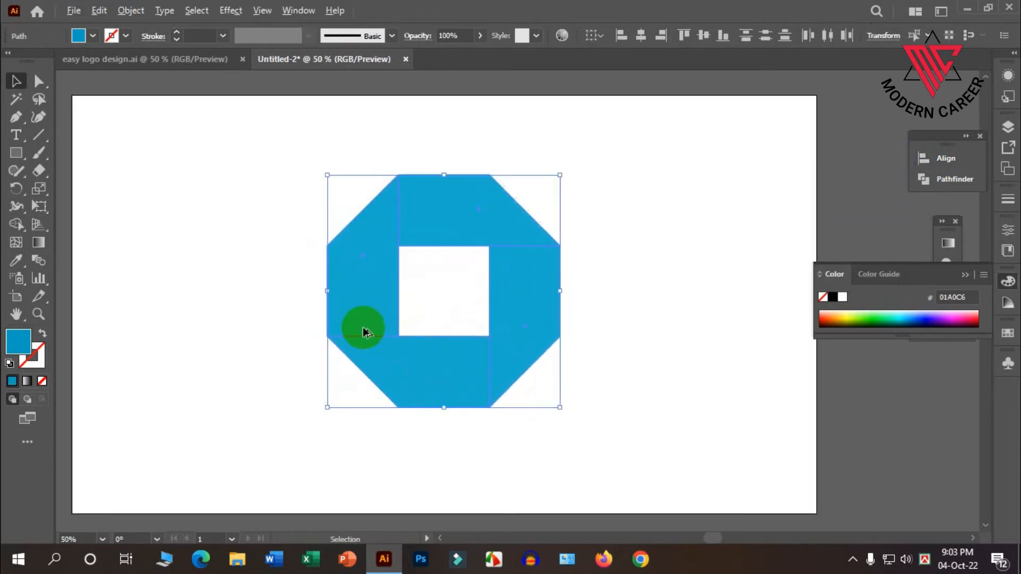
{"action": "scroll", "coordinate": [441, 372], "scroll_direction": "down", "scroll_amount": 1}
{"action": "left_click", "coordinate": [500, 415]}
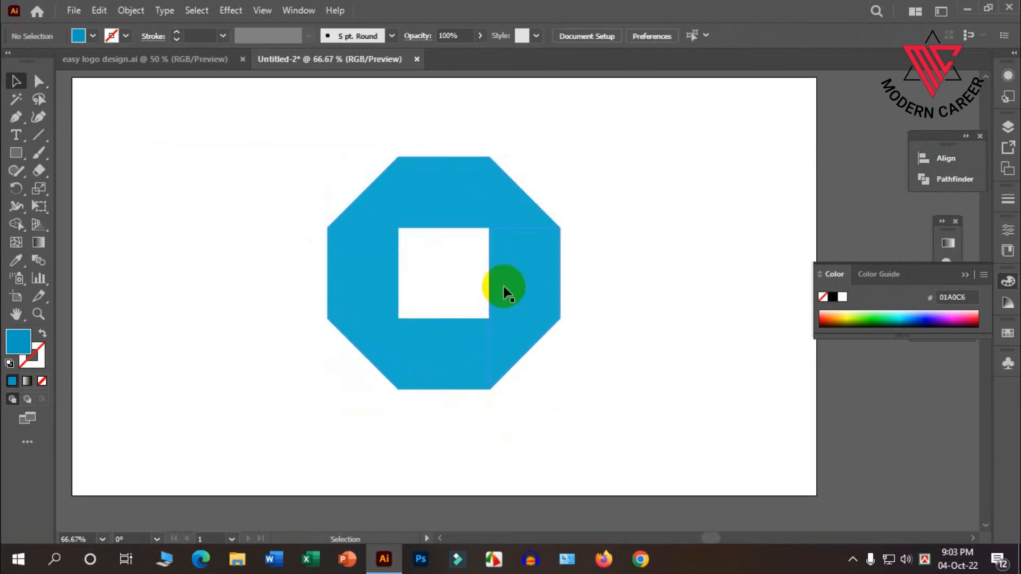
Fill the octagon's right-hand piece with a linear white-to-black gradient.
{"action": "left_click", "coordinate": [503, 271]}
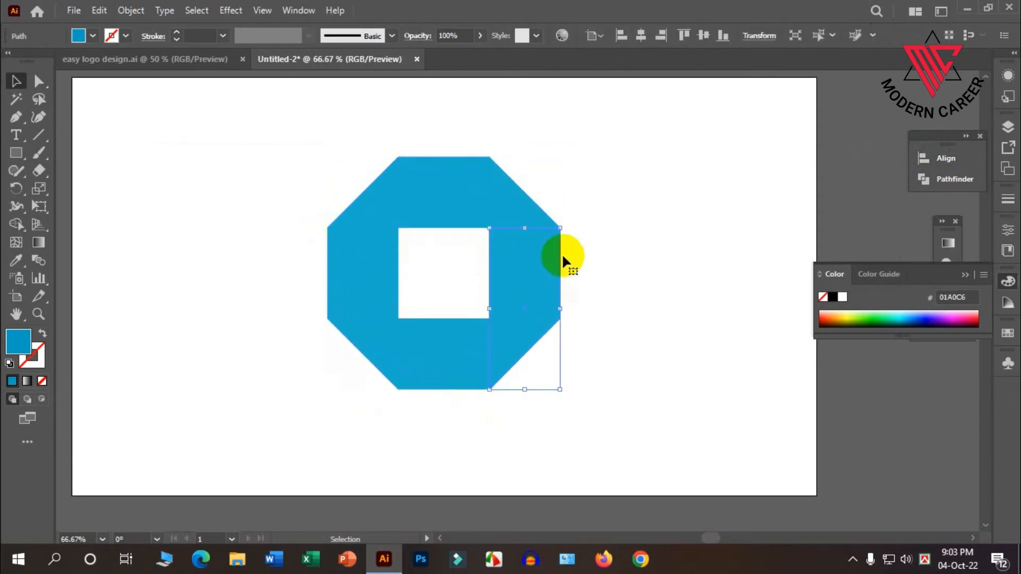
{"action": "left_click", "coordinate": [948, 243]}
{"action": "left_click_drag", "start_coordinate": [789, 351], "coordinate": [819, 348]}
{"action": "left_click", "coordinate": [819, 349]}
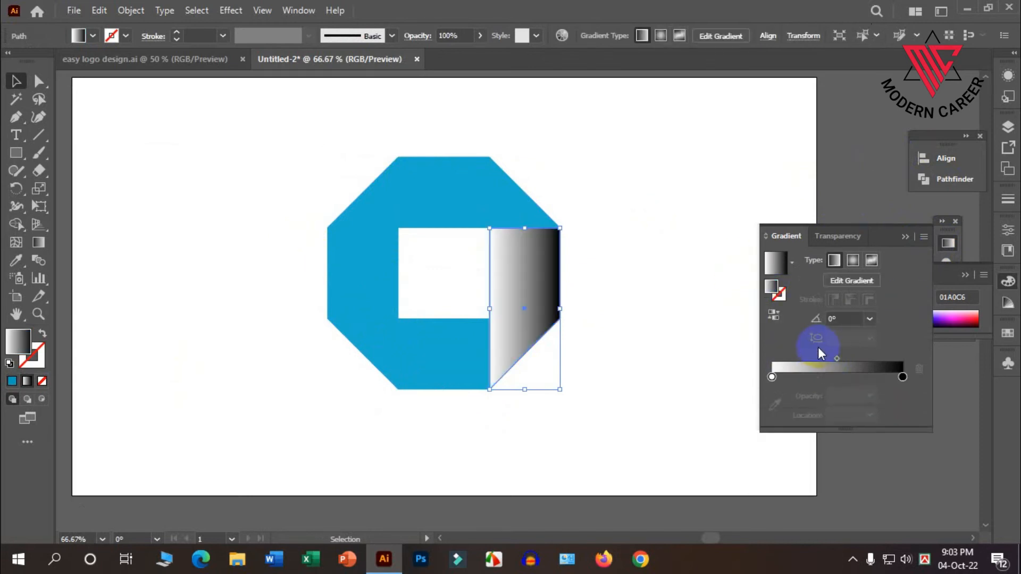
Recolour the right-hand piece's gradient to run from black to CMYK Cyan, and deselect the piece.
{"action": "double_click", "coordinate": [902, 377]}
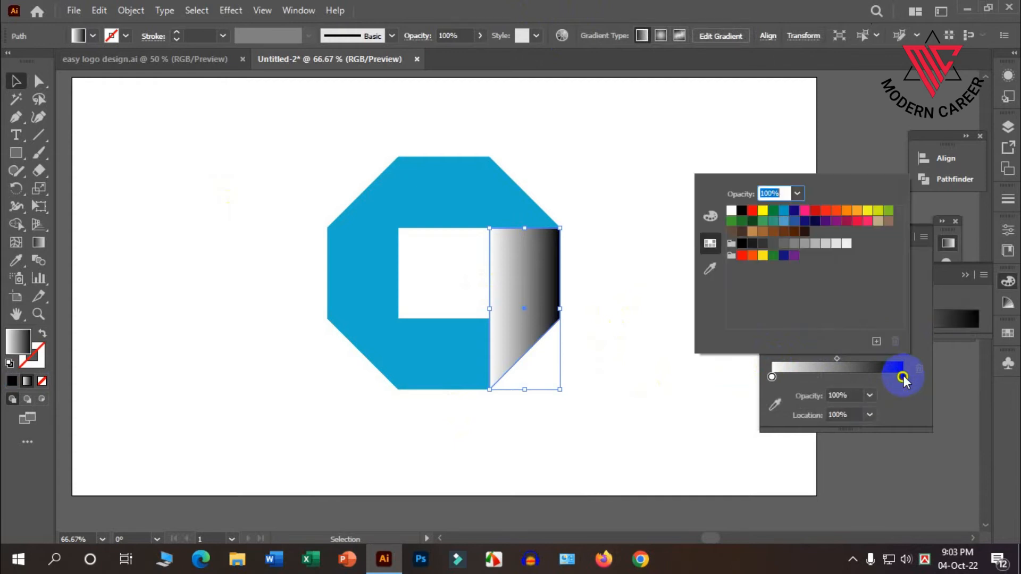
{"action": "left_click", "coordinate": [783, 211]}
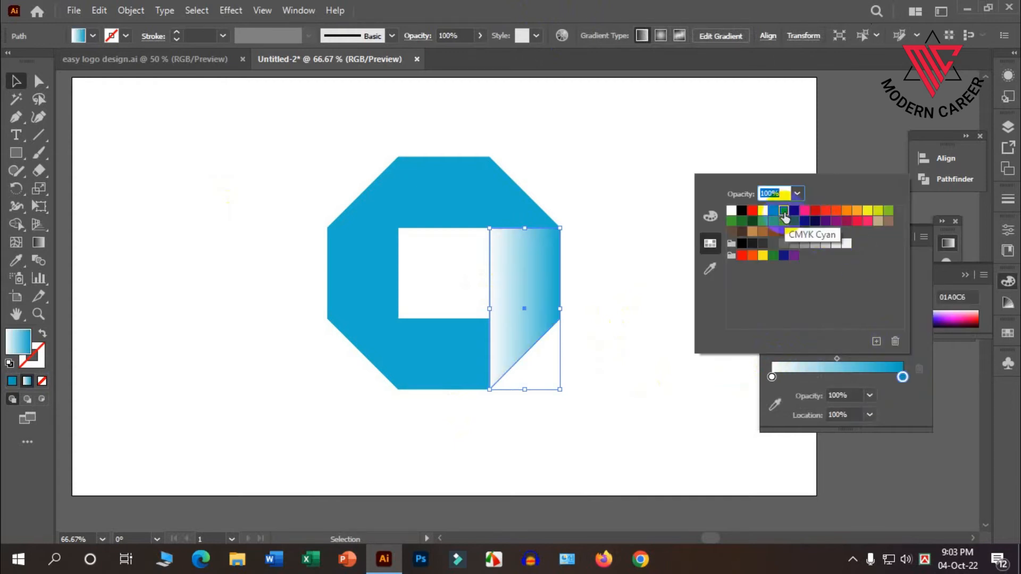
{"action": "left_click", "coordinate": [772, 377]}
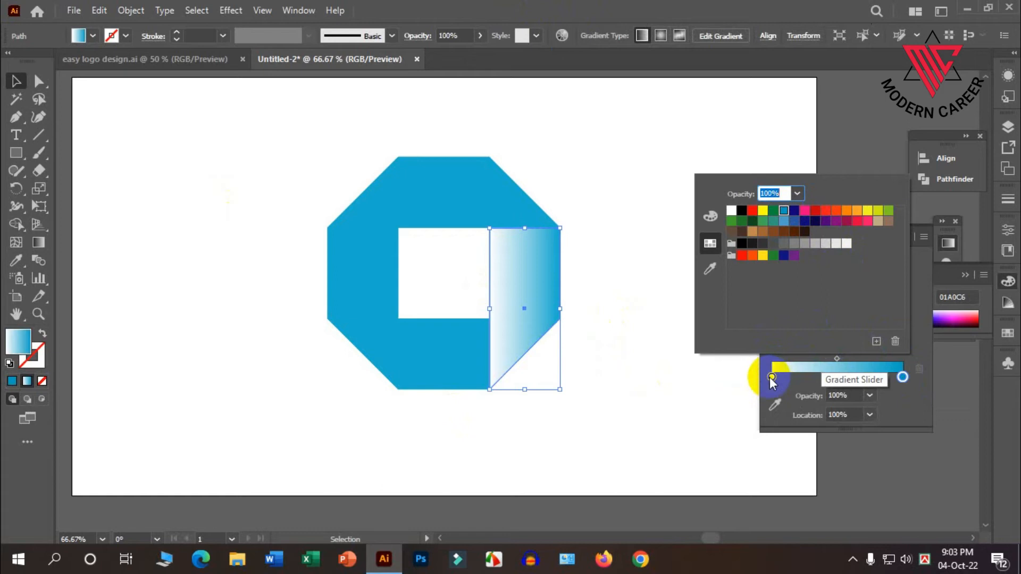
{"action": "double_click", "coordinate": [771, 377]}
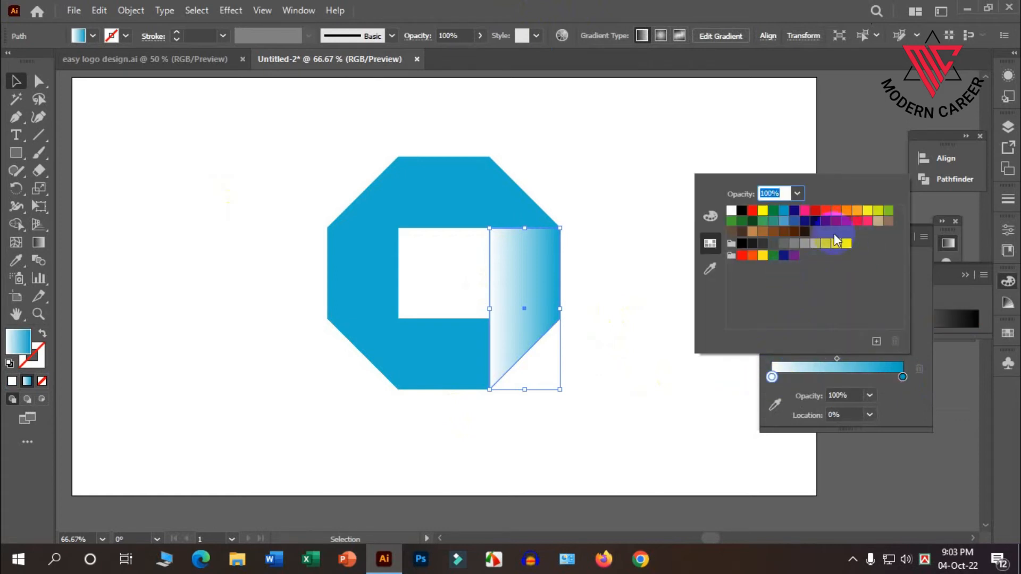
{"action": "left_click", "coordinate": [794, 211]}
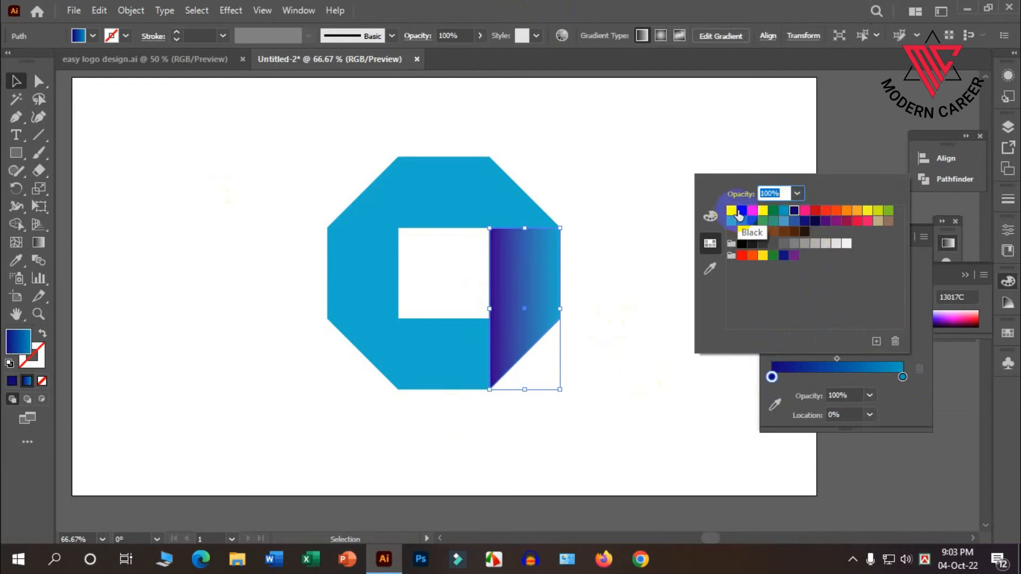
{"action": "left_click", "coordinate": [742, 212]}
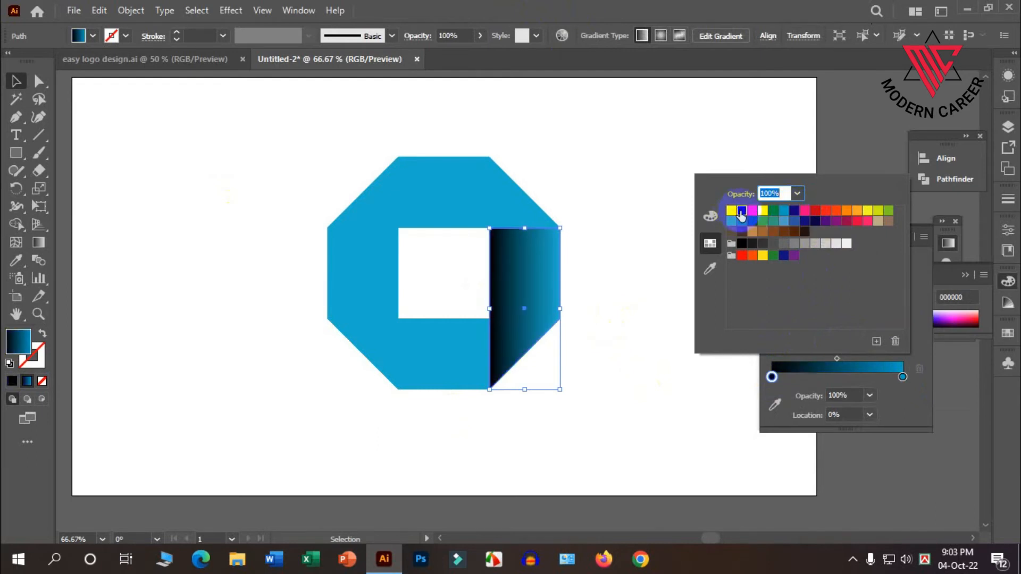
{"action": "left_click", "coordinate": [630, 267]}
{"action": "left_click", "coordinate": [630, 267]}
Redraw the right-hand piece's gradient vertically downward at about -90°, black at the upper end, and deselect the piece.
{"action": "left_click", "coordinate": [542, 267]}
{"action": "left_click", "coordinate": [35, 242]}
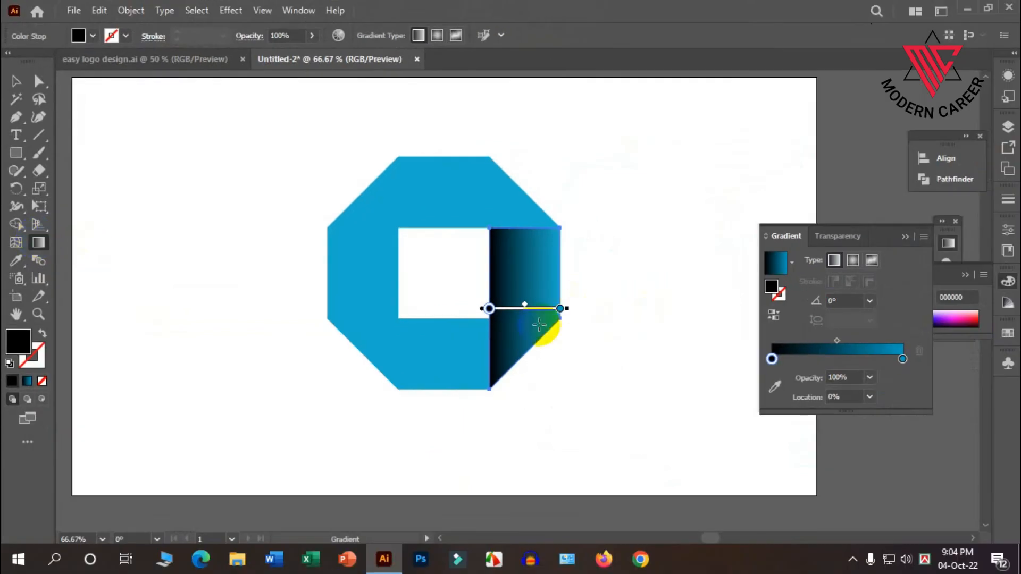
{"action": "mouse_move", "coordinate": [493, 229]}
{"action": "left_mouse_down"}
{"action": "mouse_move", "coordinate": [490, 386]}
{"action": "mouse_move", "coordinate": [493, 326]}
{"action": "left_mouse_up"}
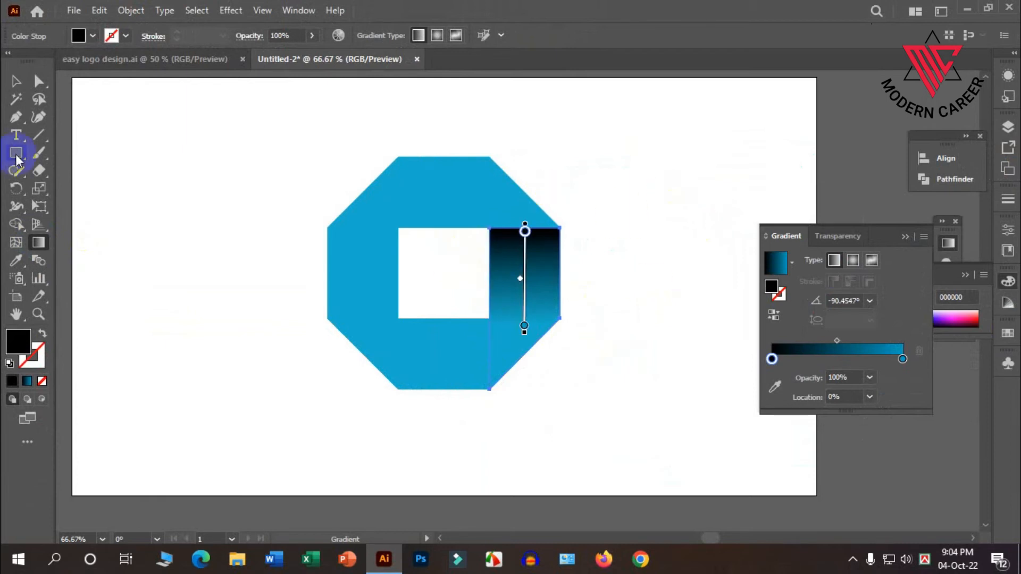
{"action": "left_click", "coordinate": [15, 85]}
{"action": "left_click", "coordinate": [187, 173]}
Change the right-hand piece's black gradient stop to the dark blue swatch 13017C, and deselect the piece.
{"action": "left_click", "coordinate": [521, 285]}
{"action": "left_click", "coordinate": [772, 377]}
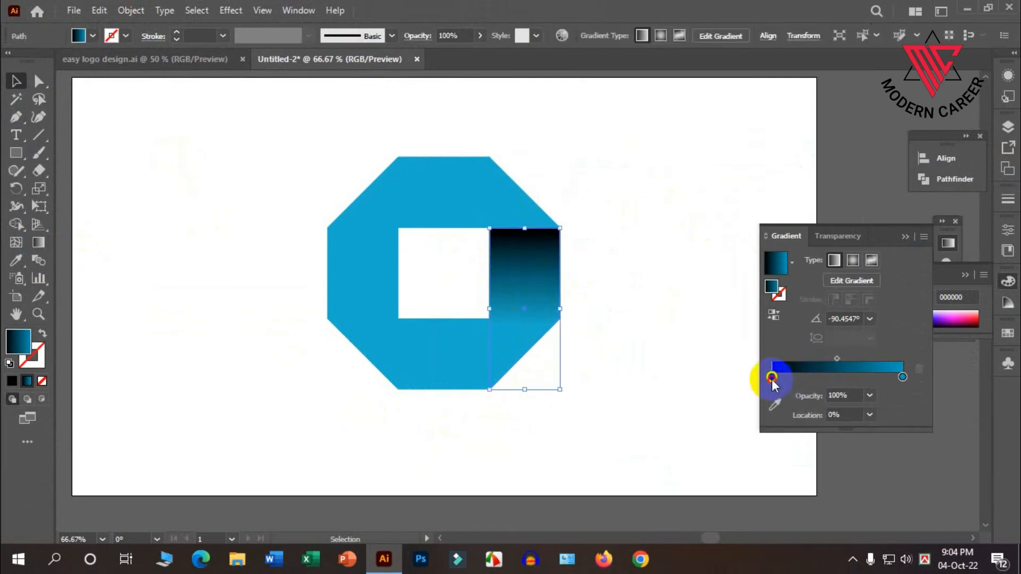
{"action": "double_click", "coordinate": [771, 377]}
{"action": "left_click", "coordinate": [795, 212]}
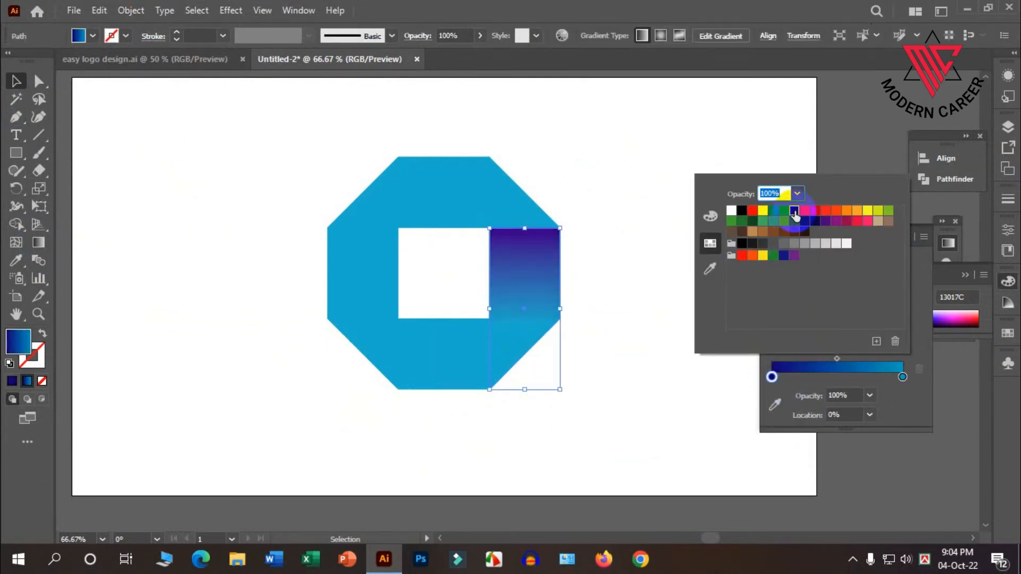
{"action": "left_click", "coordinate": [632, 287]}
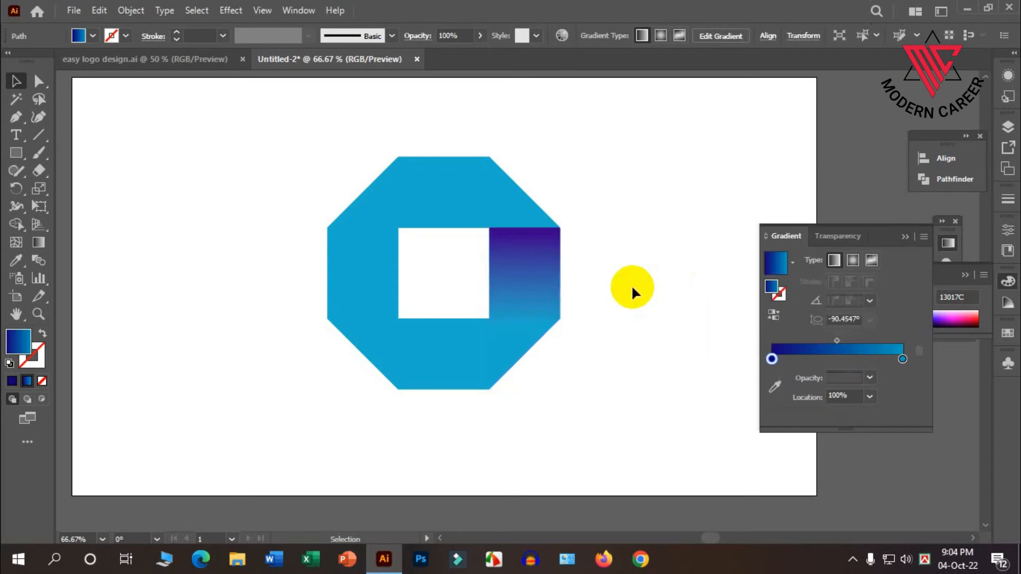
{"action": "left_click", "coordinate": [621, 320]}
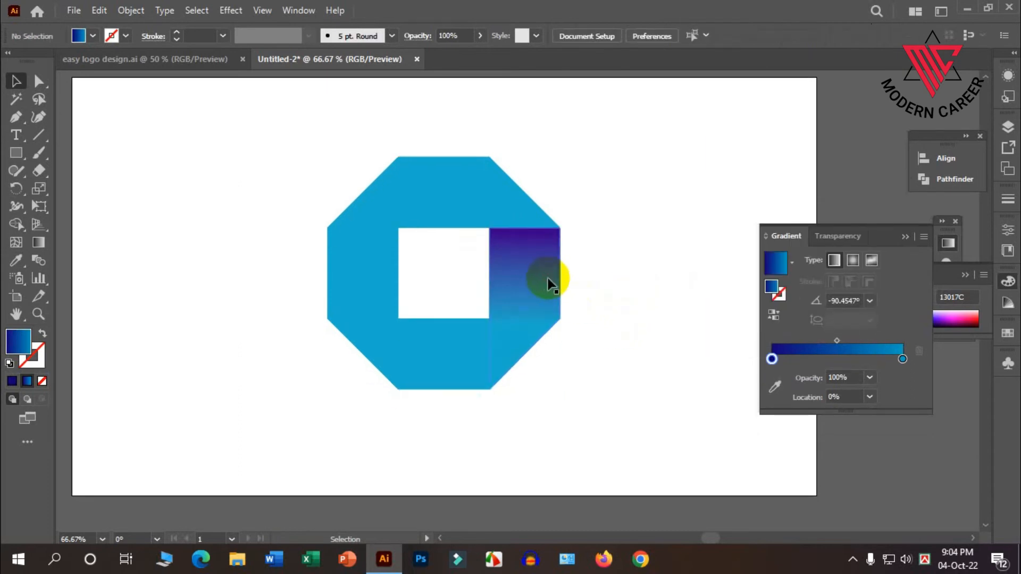
Copy the right-hand piece's blue gradient onto the octagon's left-hand piece with the Eyedropper.
{"action": "left_click", "coordinate": [526, 278]}
{"action": "left_click", "coordinate": [350, 273]}
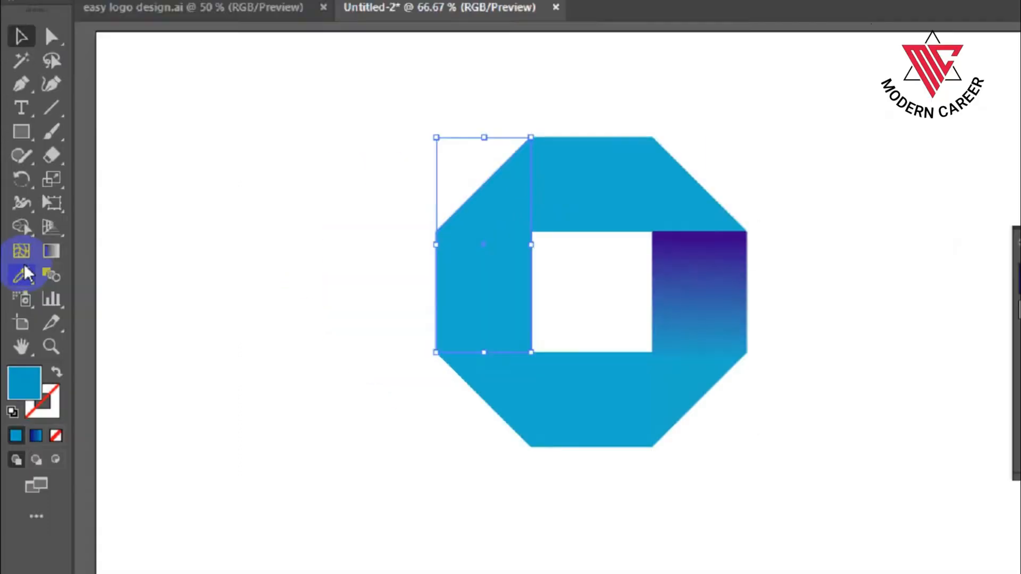
{"action": "left_click", "coordinate": [16, 260]}
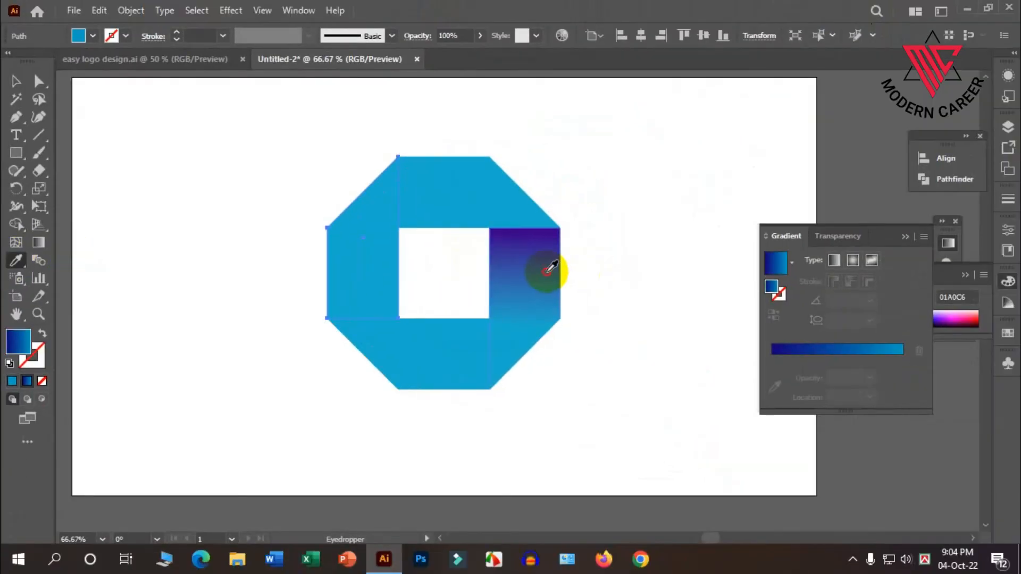
{"action": "left_click", "coordinate": [529, 268]}
Redraw the left-hand piece's gradient vertically upward at 90° along the inner opening's height, dark blue at the lower end, and deselect it.
{"action": "left_click", "coordinate": [38, 243]}
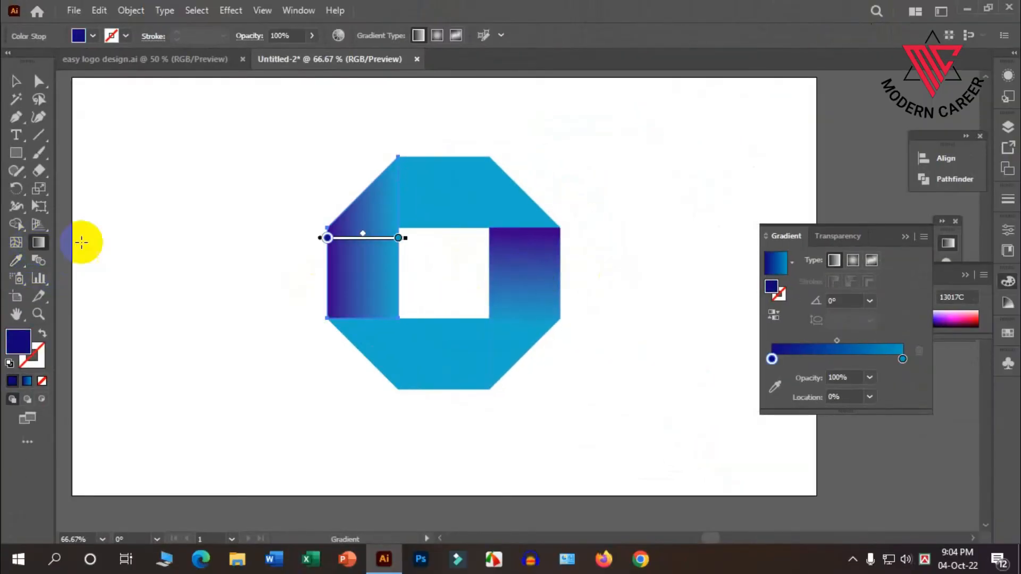
{"action": "left_click_drag", "start_coordinate": [338, 318], "coordinate": [336, 248]}
{"action": "left_click_drag", "start_coordinate": [401, 317], "coordinate": [398, 235]}
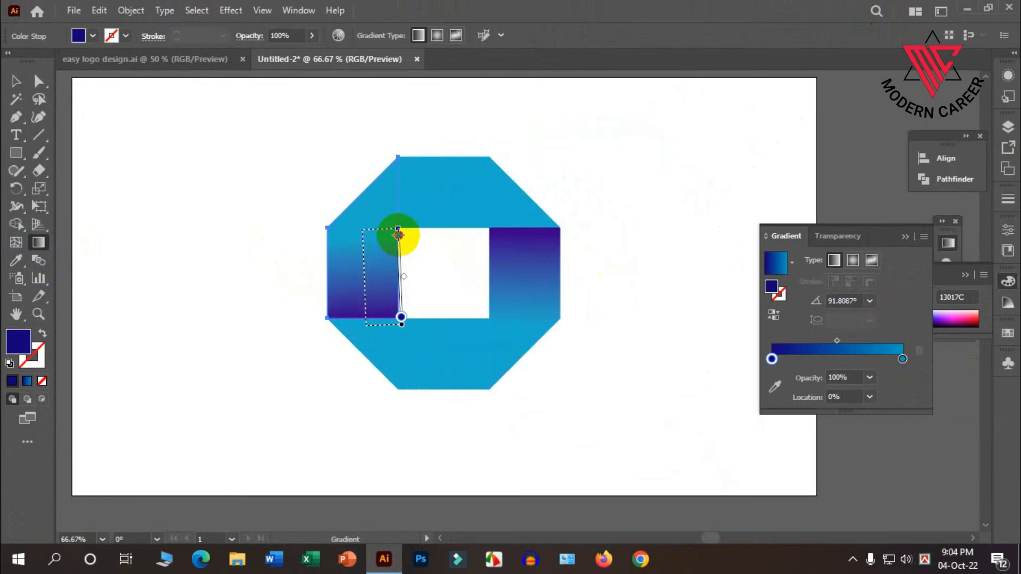
{"action": "left_click_drag", "start_coordinate": [398, 241], "coordinate": [401, 229]}
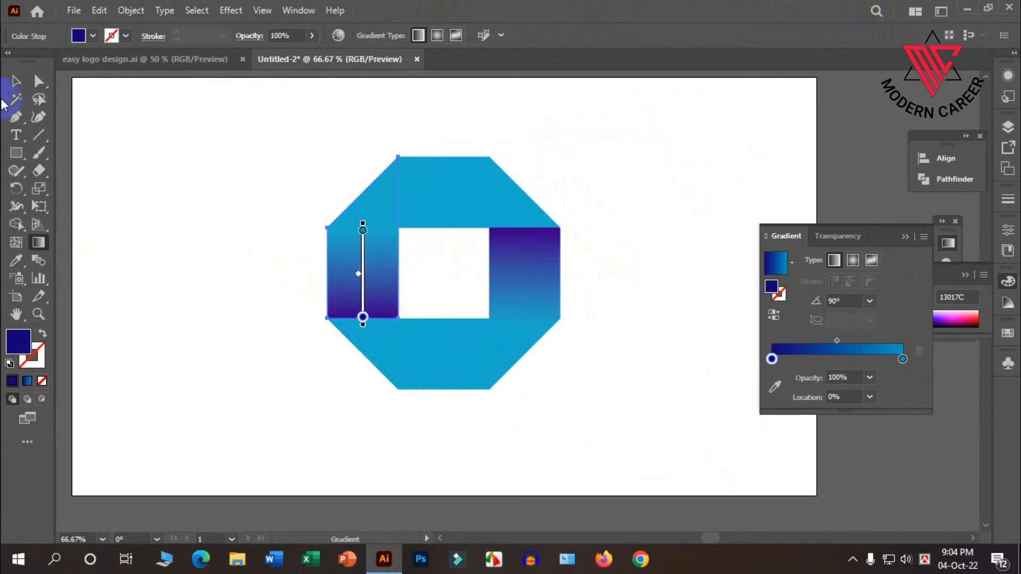
{"action": "left_click", "coordinate": [16, 81]}
{"action": "left_click", "coordinate": [466, 396]}
Fill the octagon's bottom piece with a linear gradient from red C2000B to yellow F2F91C, and deselect it.
{"action": "left_click", "coordinate": [454, 359]}
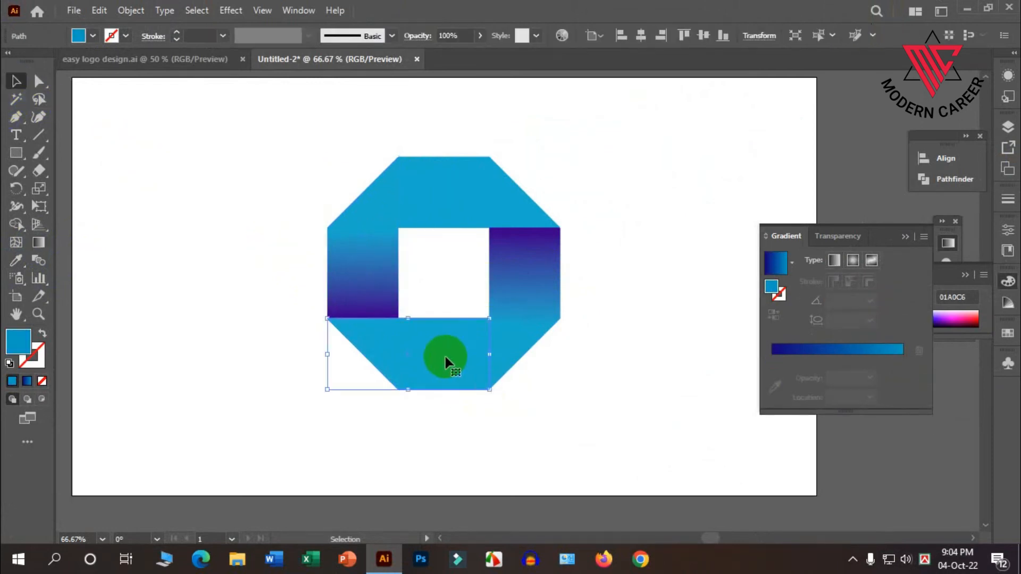
{"action": "left_click", "coordinate": [819, 349]}
{"action": "left_click", "coordinate": [903, 378]}
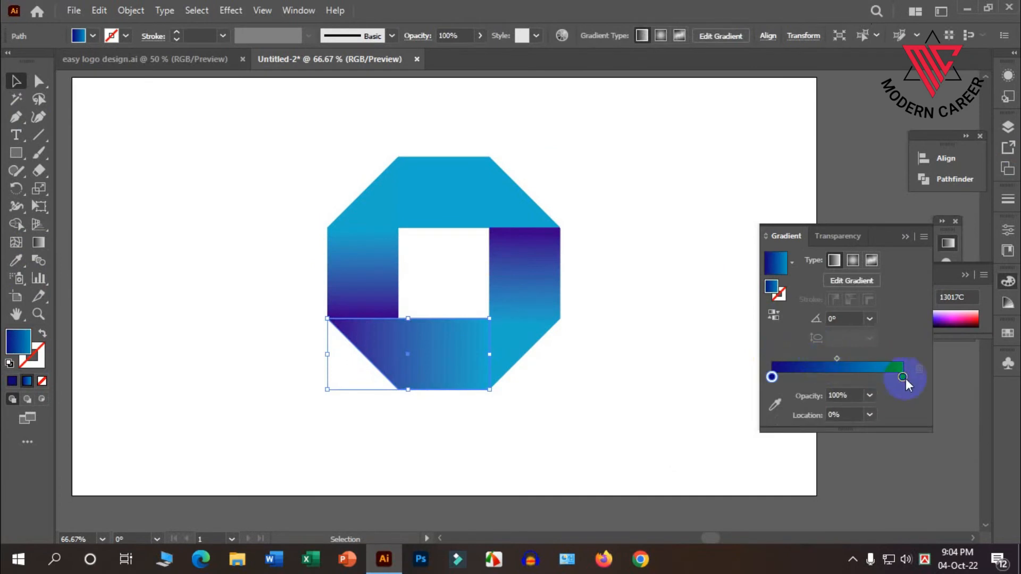
{"action": "double_click", "coordinate": [903, 377]}
{"action": "left_click", "coordinate": [859, 211]}
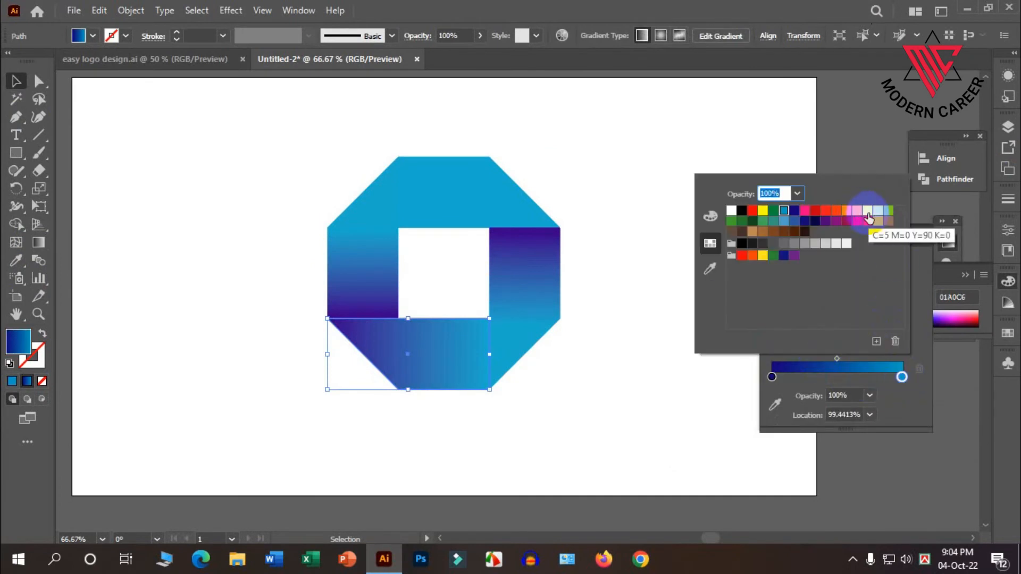
{"action": "left_click", "coordinate": [868, 215]}
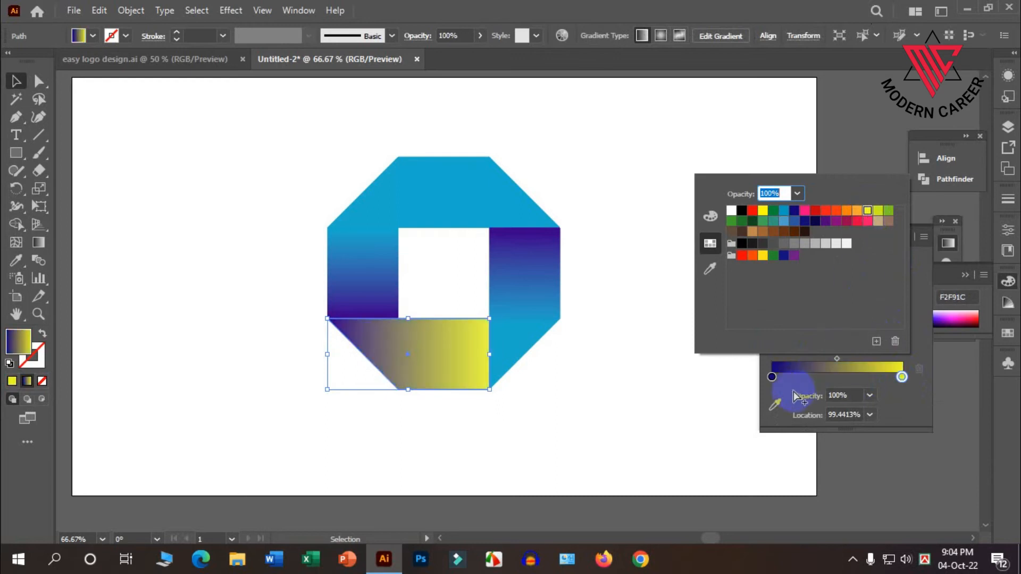
{"action": "left_click", "coordinate": [772, 377]}
{"action": "double_click", "coordinate": [771, 377]}
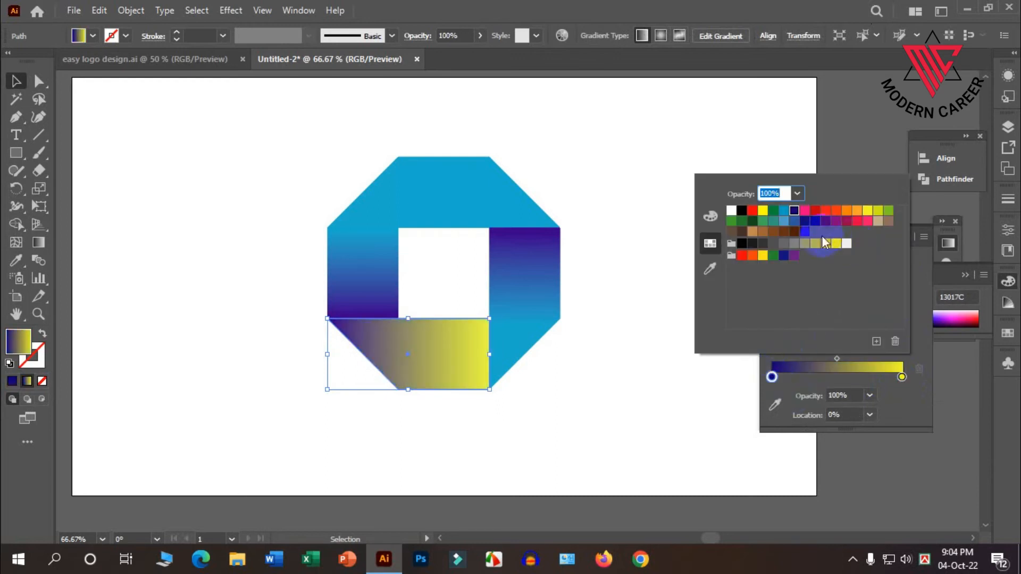
{"action": "left_click", "coordinate": [815, 212]}
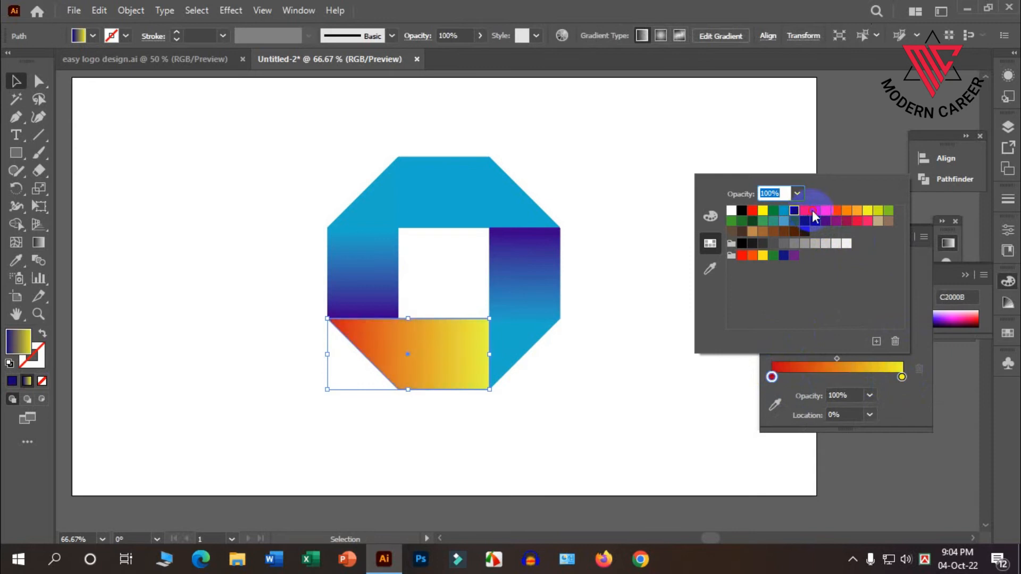
{"action": "left_click", "coordinate": [627, 325]}
Redraw the bottom piece's gradient at 180° across the inner opening's width, with red at the right end, and deselect it.
{"action": "left_click", "coordinate": [366, 343]}
{"action": "left_click", "coordinate": [39, 244]}
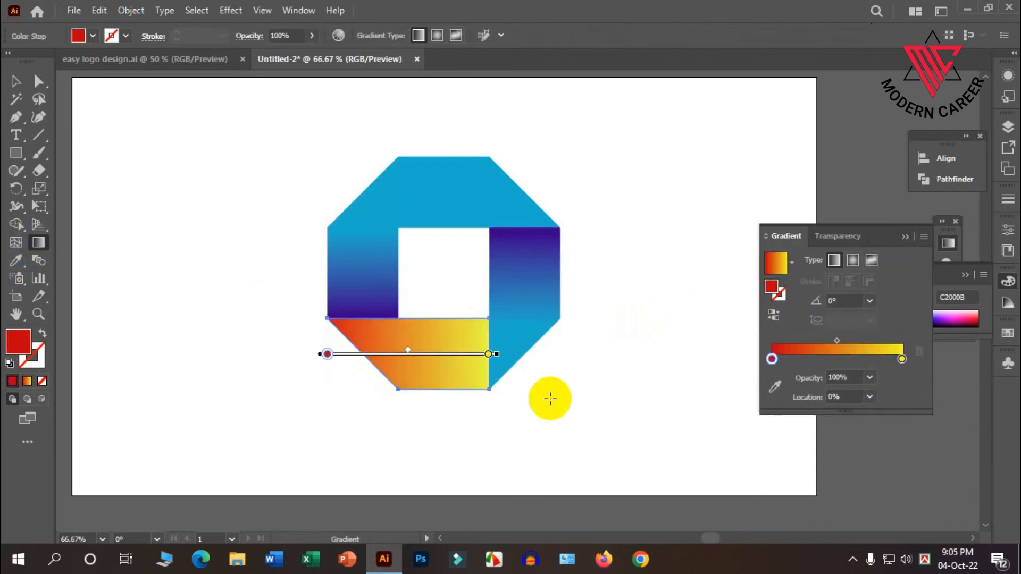
{"action": "left_click_drag", "start_coordinate": [500, 320], "coordinate": [399, 321]}
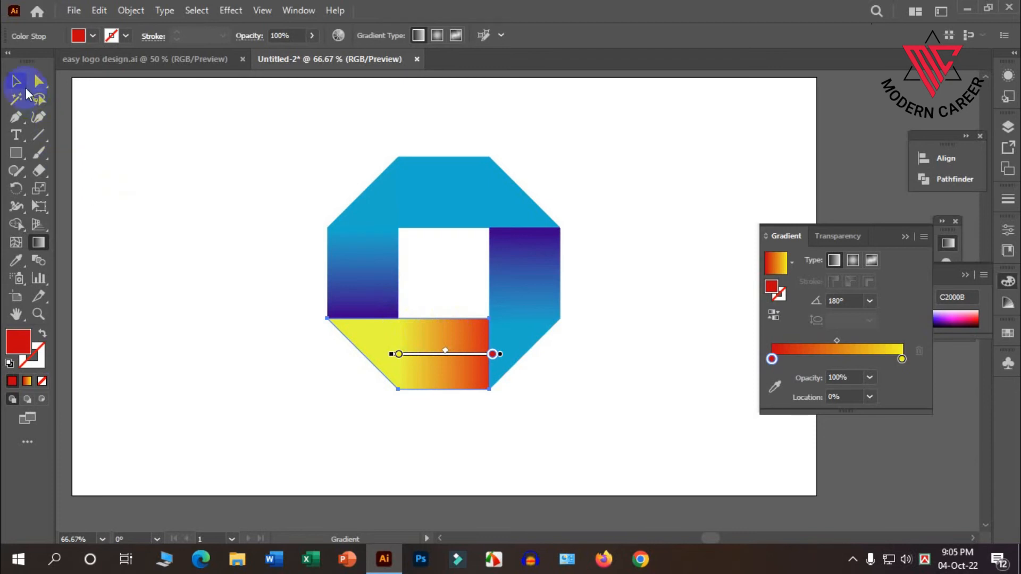
{"action": "left_click", "coordinate": [21, 85]}
{"action": "left_click", "coordinate": [221, 276]}
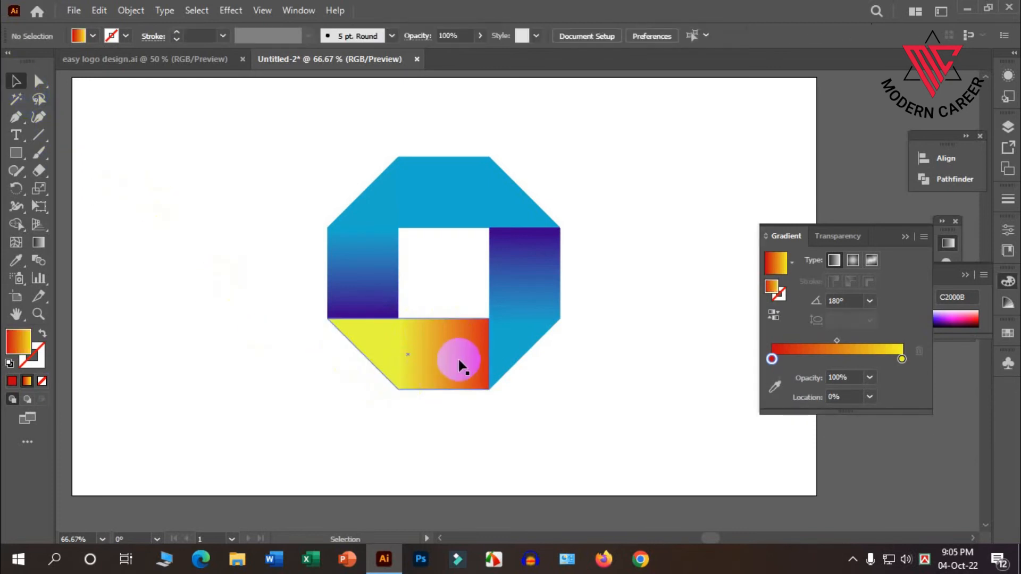
Copy the bottom piece's red-to-yellow gradient onto the octagon's top piece with the Eyedropper.
{"action": "left_click", "coordinate": [425, 206]}
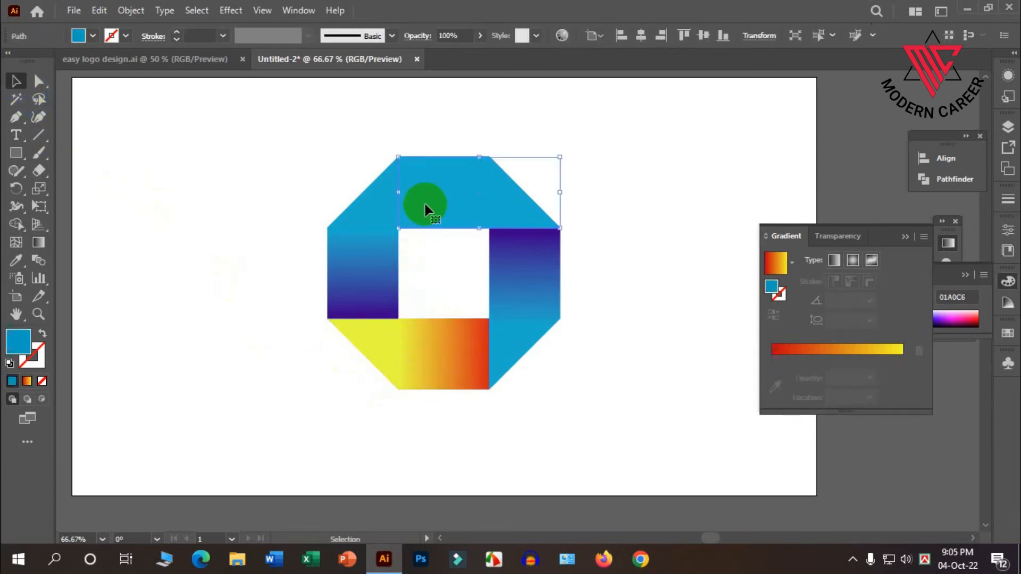
{"action": "left_click", "coordinate": [40, 243]}
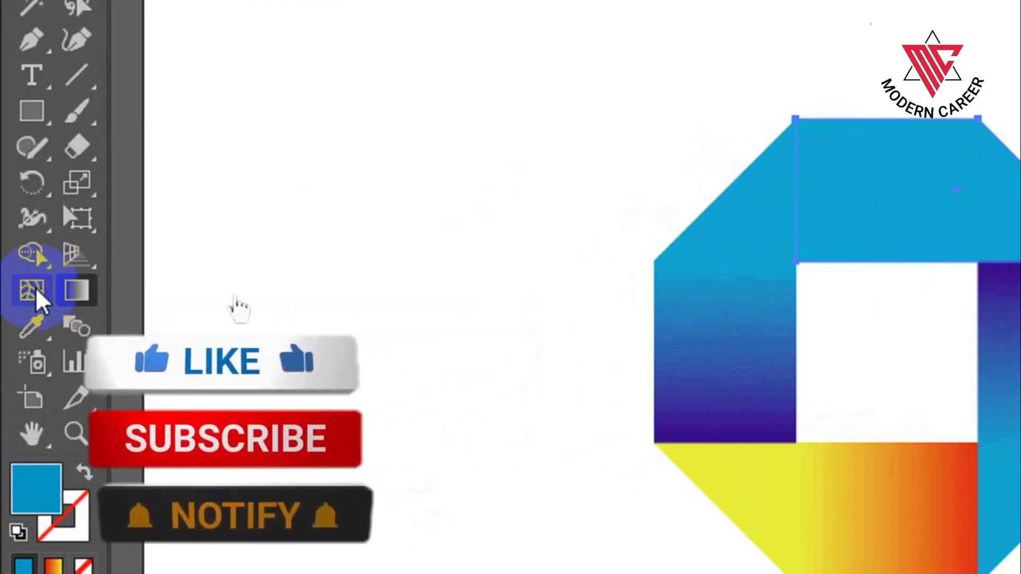
{"action": "left_click", "coordinate": [32, 325]}
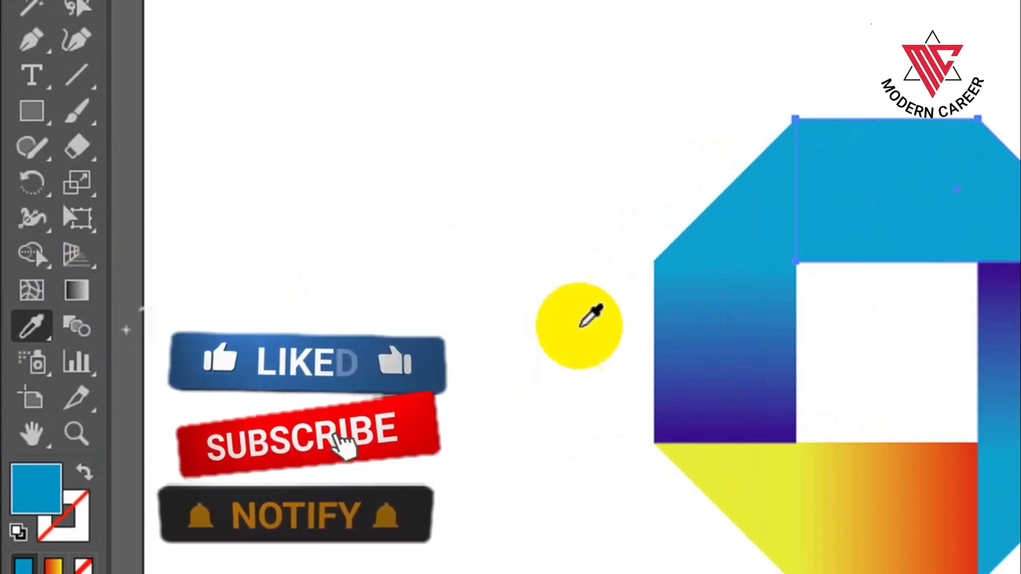
{"action": "left_click", "coordinate": [821, 503]}
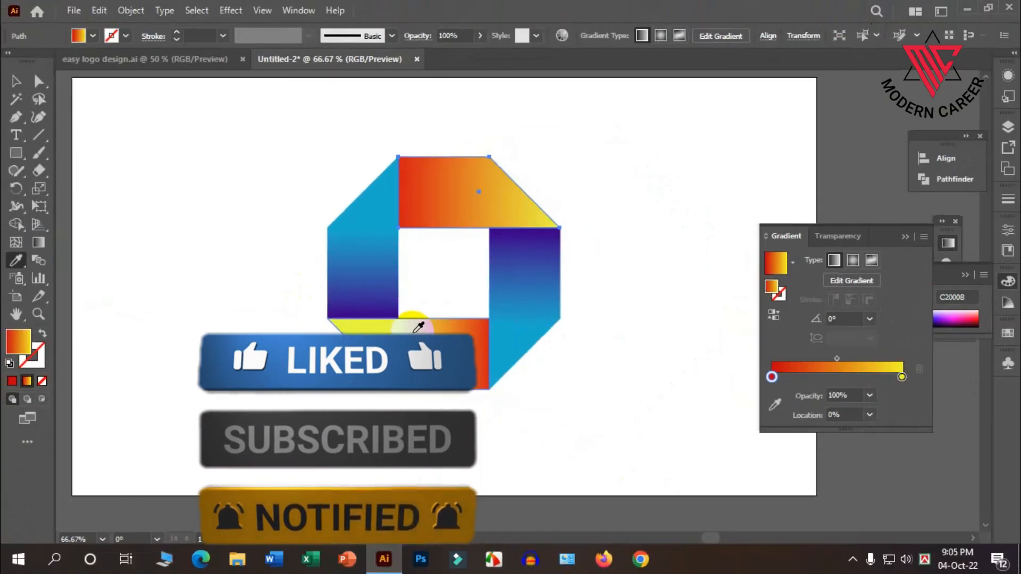
Redraw the top piece's gradient at 0° across the inner opening's width, with red at the left end, and deselect it.
{"action": "left_click", "coordinate": [38, 242]}
{"action": "left_click", "coordinate": [394, 225]}
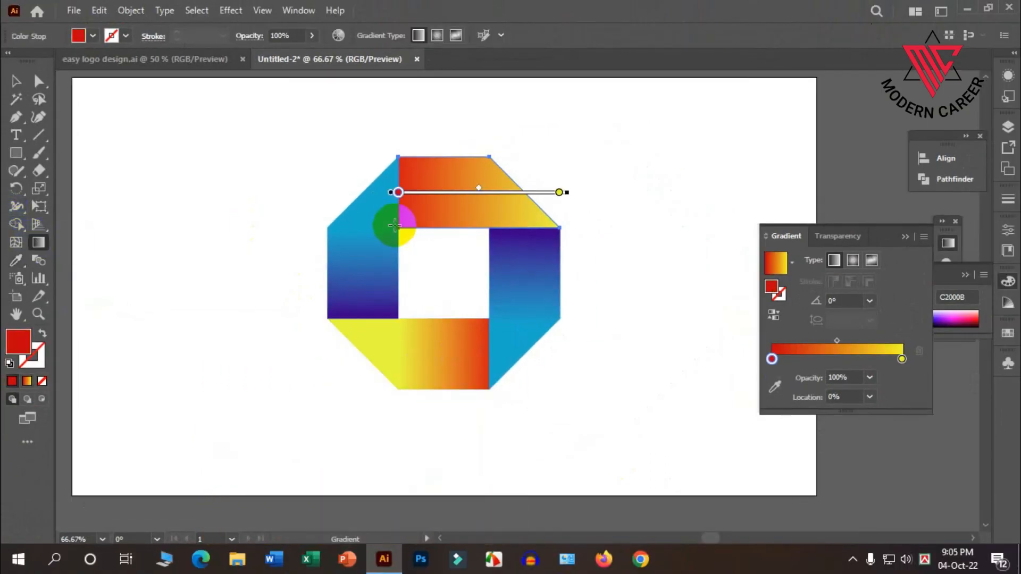
{"action": "left_click_drag", "start_coordinate": [396, 225], "coordinate": [491, 226]}
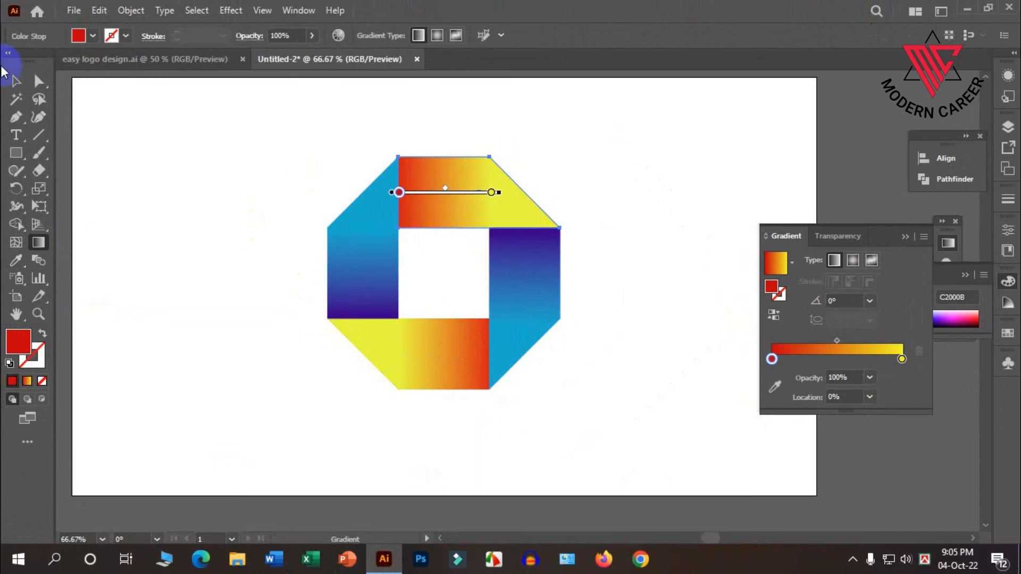
{"action": "left_click", "coordinate": [14, 82]}
{"action": "left_click", "coordinate": [209, 198]}
Redraw the left-hand piece's gradient from the inner opening's lower left corner up to its upper left corner, and deselect it.
{"action": "left_click", "coordinate": [367, 259]}
{"action": "left_click", "coordinate": [39, 243]}
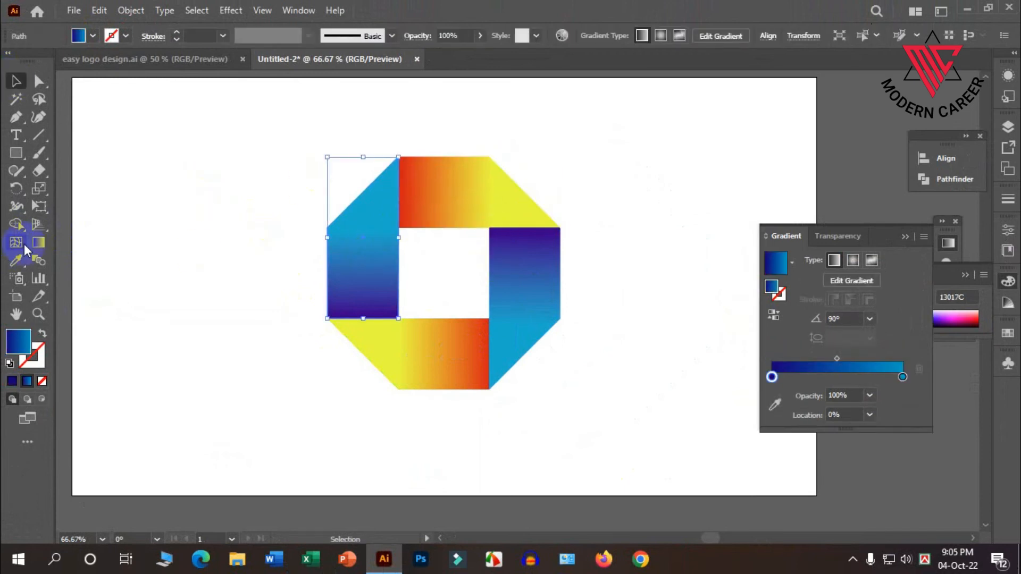
{"action": "left_click_drag", "start_coordinate": [397, 321], "coordinate": [399, 222]}
{"action": "left_click", "coordinate": [16, 81]}
{"action": "left_click", "coordinate": [227, 200]}
Redraw the right-hand piece's gradient from the inner opening's upper right corner down to its lower right corner, at about -89°.
{"action": "left_click", "coordinate": [505, 269]}
{"action": "left_click", "coordinate": [39, 241]}
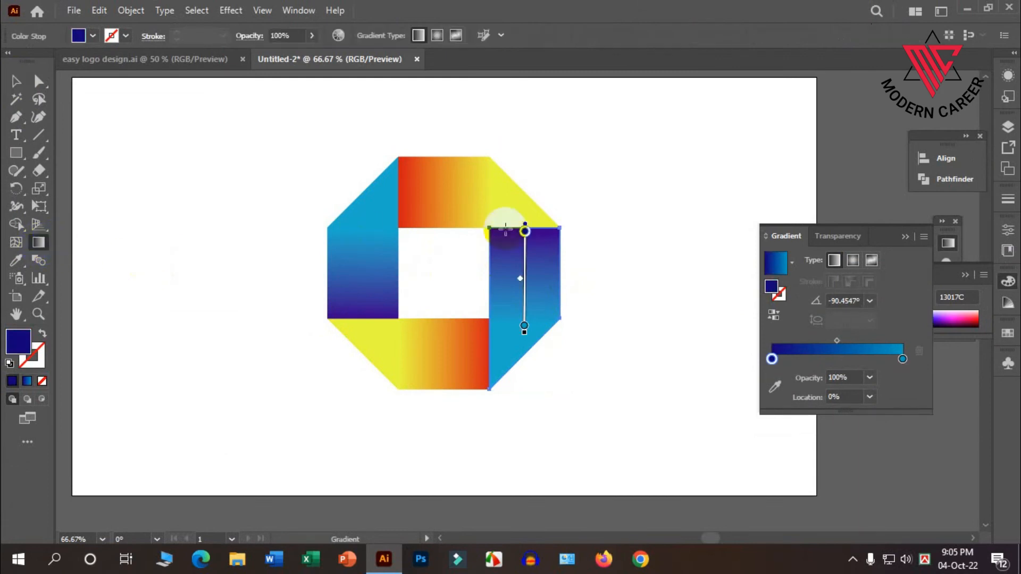
{"action": "left_click_drag", "start_coordinate": [487, 226], "coordinate": [490, 321]}
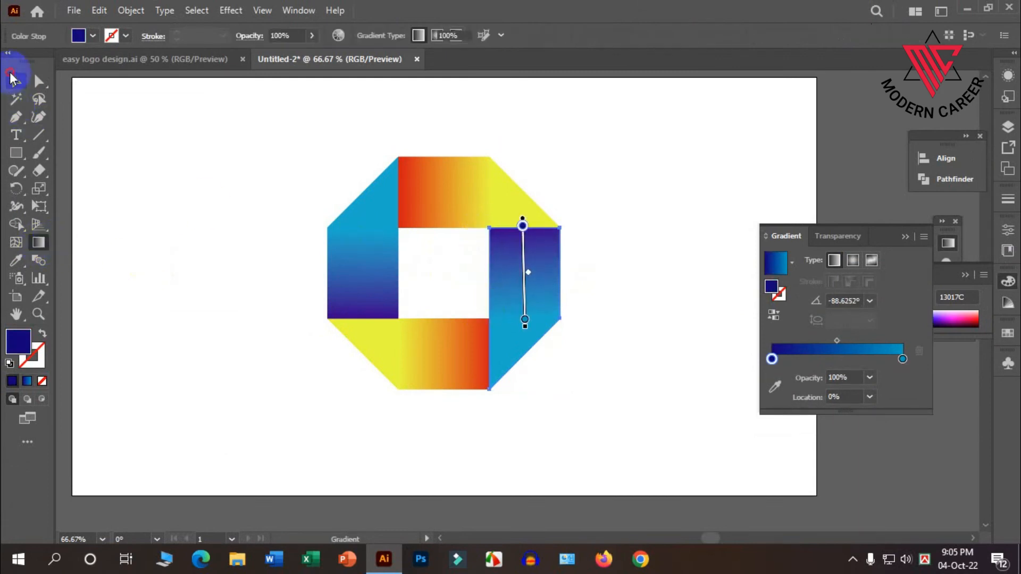
Select all four pieces of the octagon logo and group them.
{"action": "left_click", "coordinate": [12, 78]}
{"action": "left_click", "coordinate": [286, 304]}
{"action": "scroll", "coordinate": [422, 442], "scroll_direction": "up", "scroll_amount": 1}
{"action": "left_click_drag", "start_coordinate": [317, 221], "coordinate": [304, 175]}
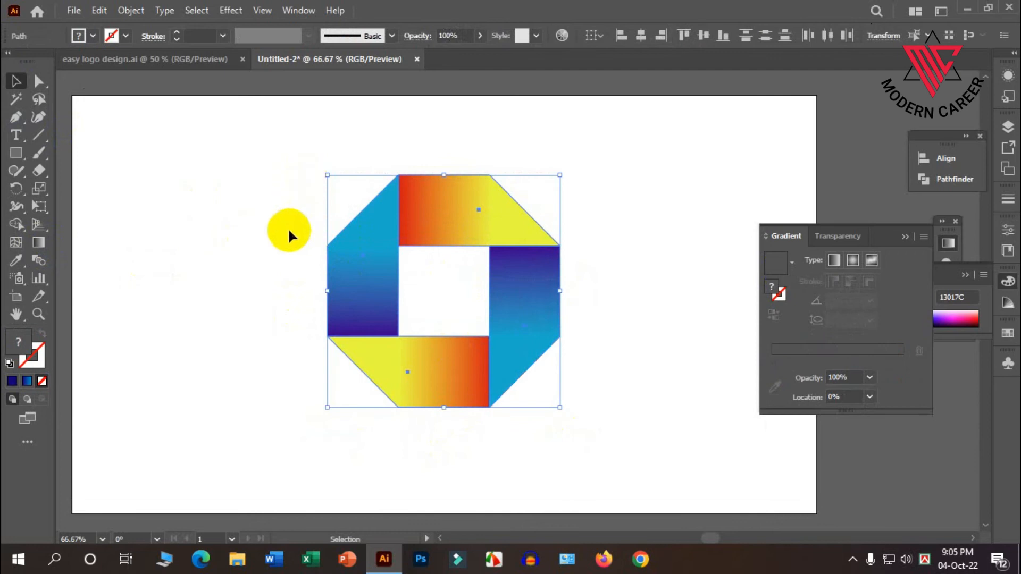
{"action": "right_click", "coordinate": [408, 221]}
{"action": "left_click", "coordinate": [465, 312]}
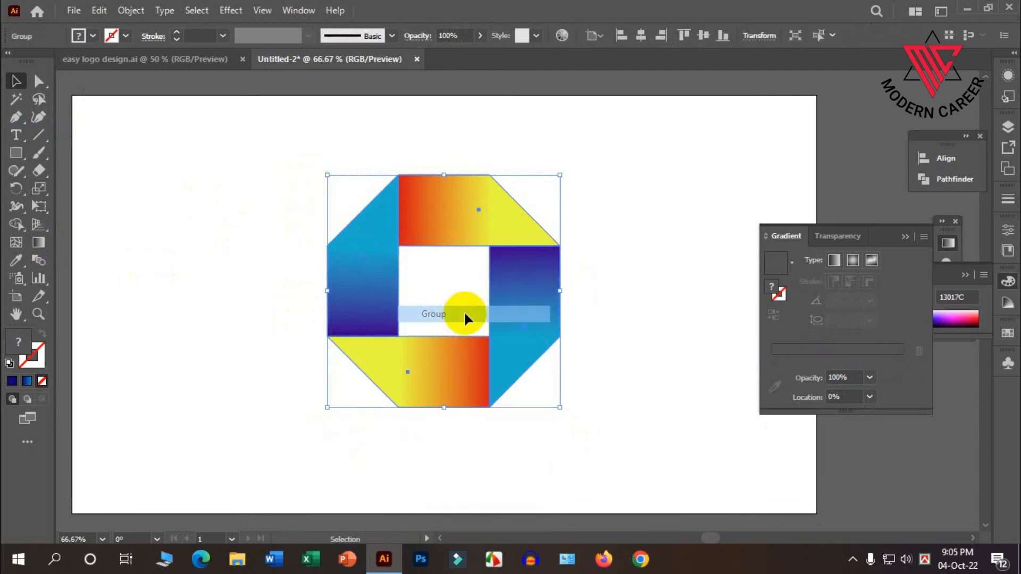
Rotate the grouped logo about 45° clockwise so its inner opening stands as a diamond, and deselect it.
{"action": "scroll", "coordinate": [451, 340], "scroll_direction": "down", "scroll_amount": 2}
{"action": "scroll", "coordinate": [449, 336], "scroll_direction": "down", "scroll_amount": 2}
{"action": "scroll", "coordinate": [512, 281], "scroll_direction": "up", "scroll_amount": 2}
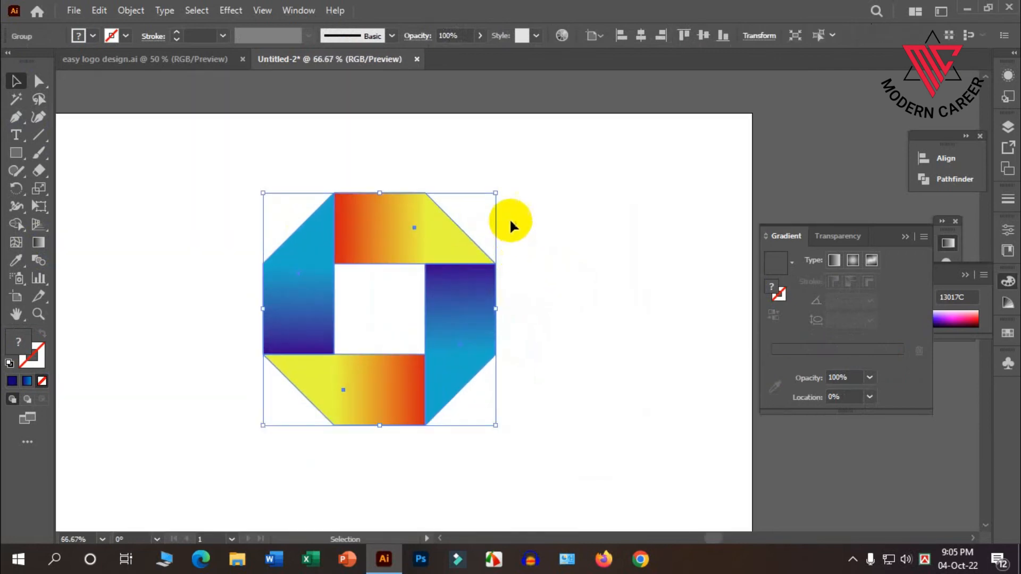
{"action": "left_click_drag", "start_coordinate": [497, 184], "coordinate": [525, 312]}
{"action": "scroll", "coordinate": [417, 342], "scroll_direction": "down", "scroll_amount": 2}
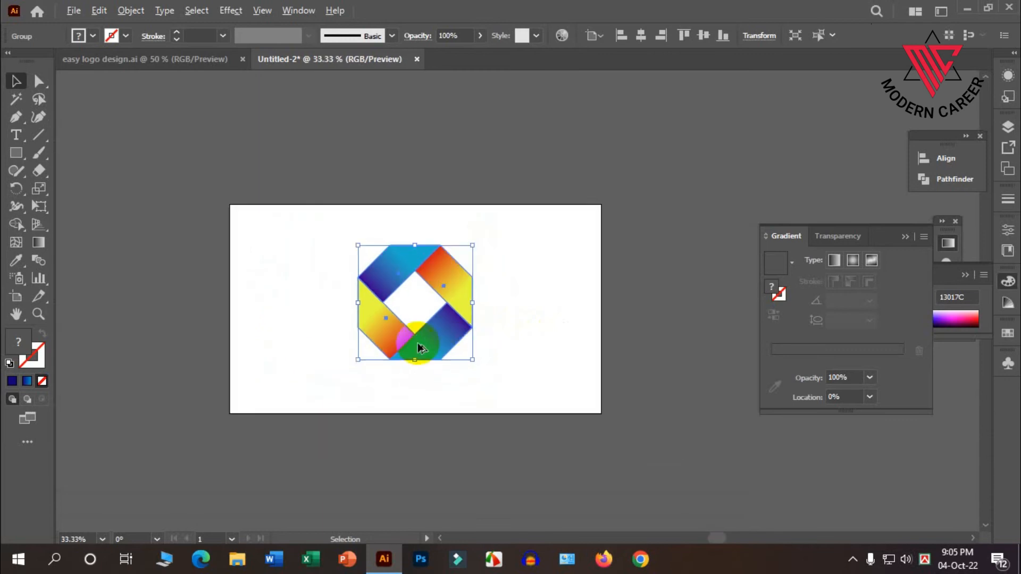
{"action": "left_click", "coordinate": [436, 404]}
Nudge the rotated logo slightly to the left on the artboard and deselect it.
{"action": "scroll", "coordinate": [411, 388], "scroll_direction": "up", "scroll_amount": 1}
{"action": "left_click_drag", "start_coordinate": [541, 382], "coordinate": [313, 164]}
{"action": "left_click_drag", "start_coordinate": [471, 255], "coordinate": [466, 250]}
{"action": "left_click", "coordinate": [659, 315]}
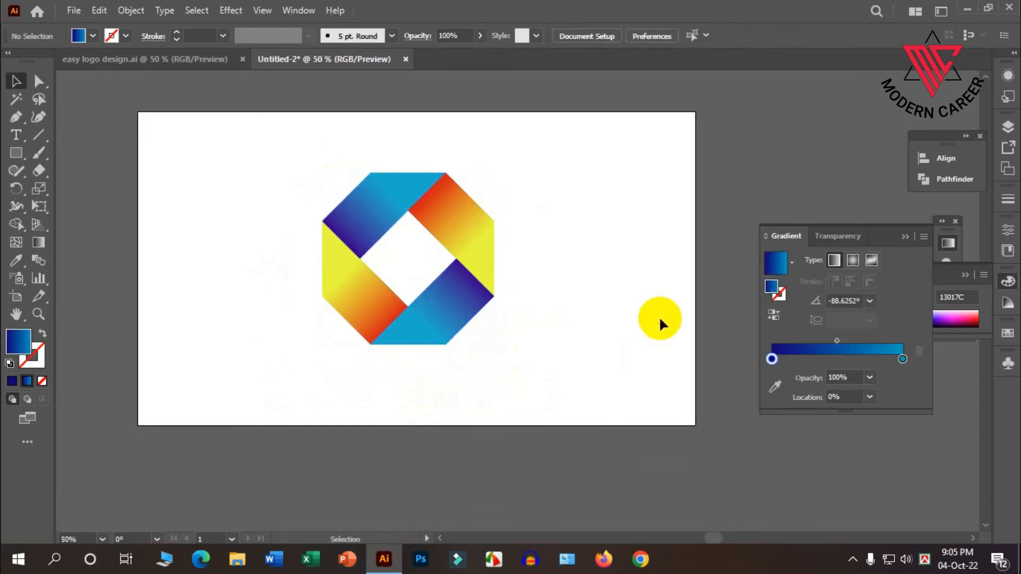
{"action": "scroll", "coordinate": [615, 307], "scroll_direction": "down", "scroll_amount": 1}
{"action": "left_click", "coordinate": [437, 233]}
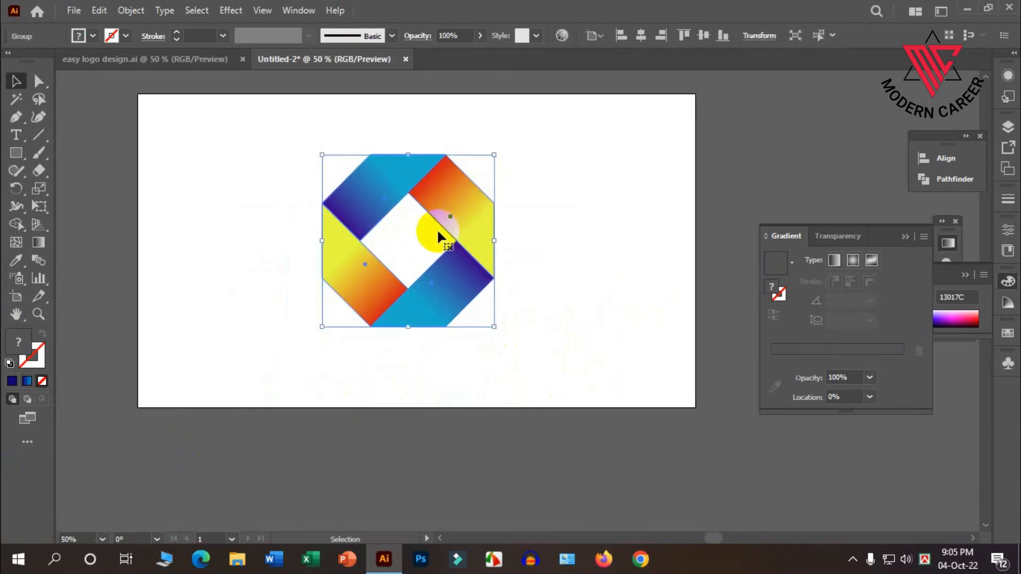
{"action": "left_click", "coordinate": [579, 306]}
{"action": "scroll", "coordinate": [578, 306], "scroll_direction": "up", "scroll_amount": 1}
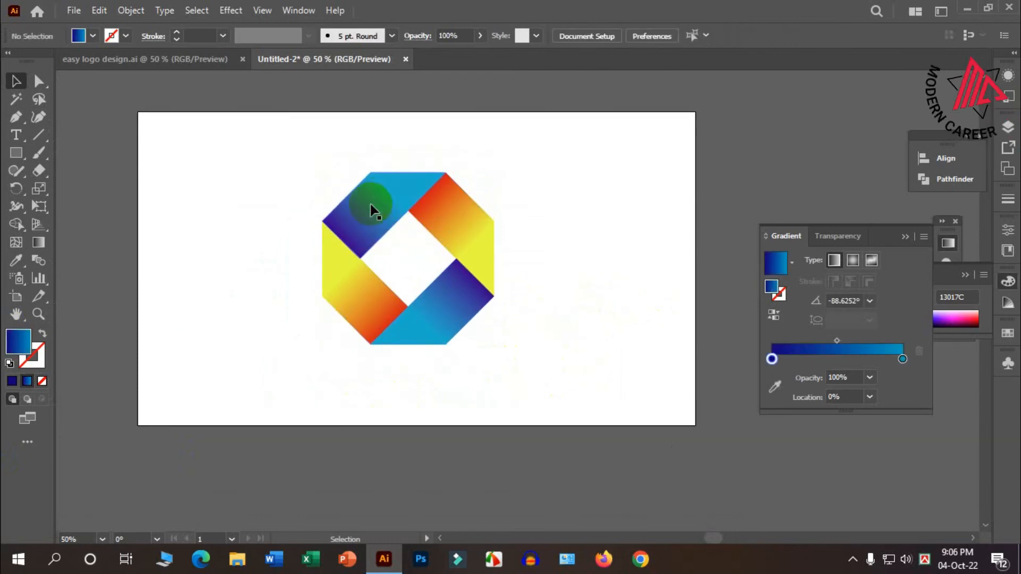
Draw a circle overlapping the logo's left side with the Ellipse tool and fill it with a radial gradient.
{"action": "left_click_drag", "start_coordinate": [16, 153], "coordinate": [57, 190]}
{"action": "left_click_drag", "start_coordinate": [242, 215], "coordinate": [353, 325]}
{"action": "left_click", "coordinate": [900, 362]}
{"action": "left_click", "coordinate": [852, 262]}
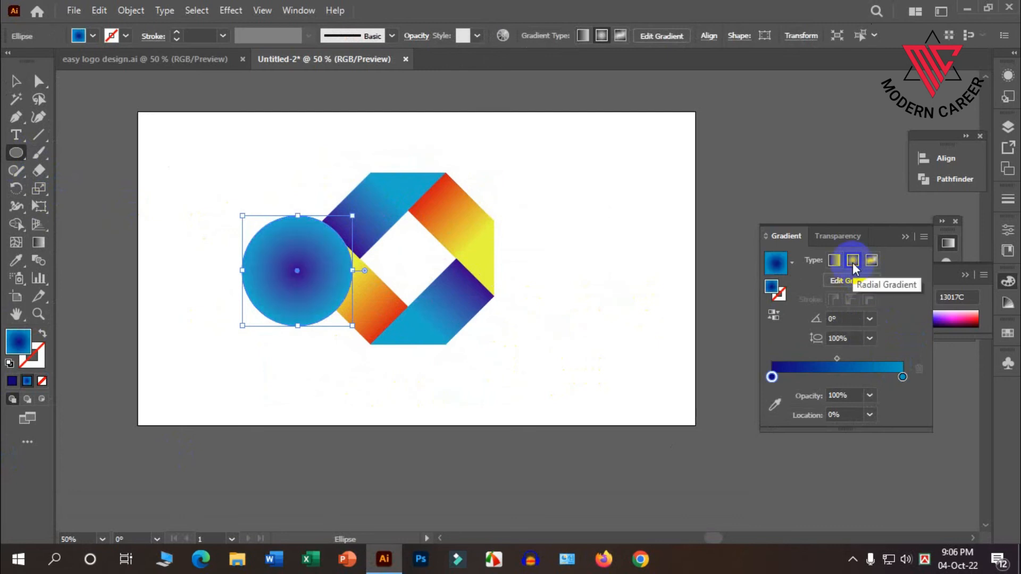
Colour the circle's radial gradient from black in the centre to white at the edge.
{"action": "double_click", "coordinate": [771, 377]}
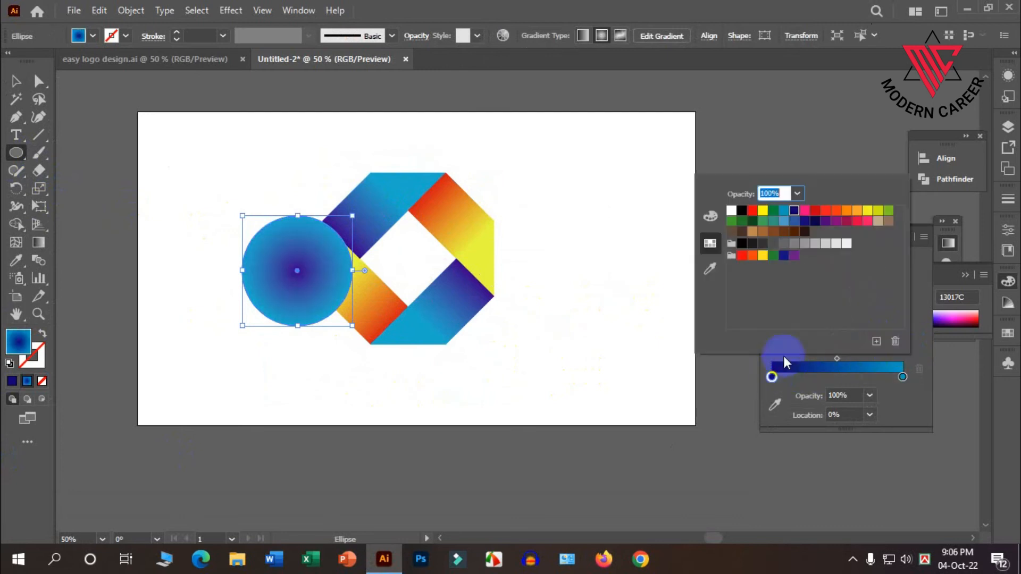
{"action": "left_click", "coordinate": [741, 210]}
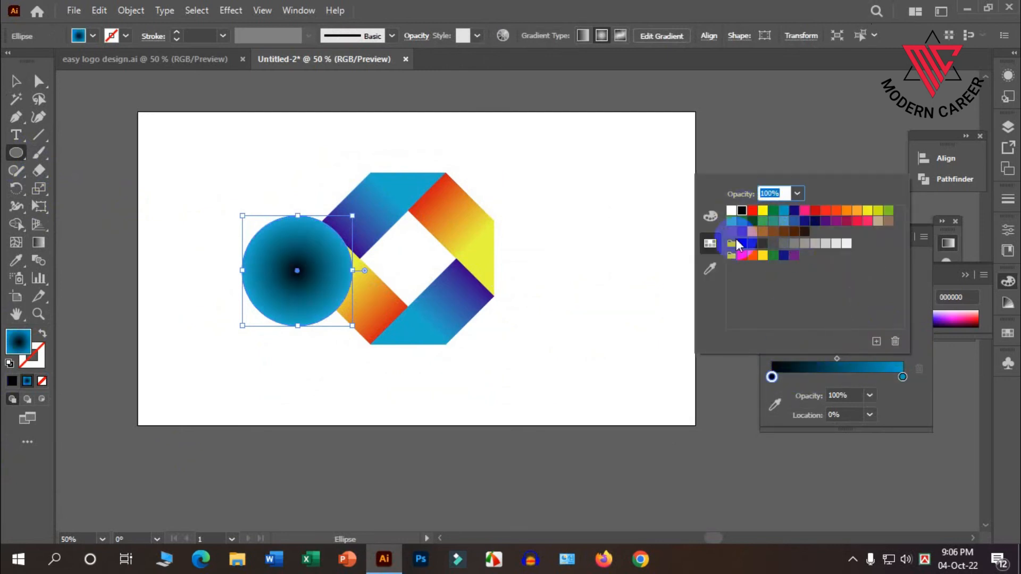
{"action": "double_click", "coordinate": [902, 378]}
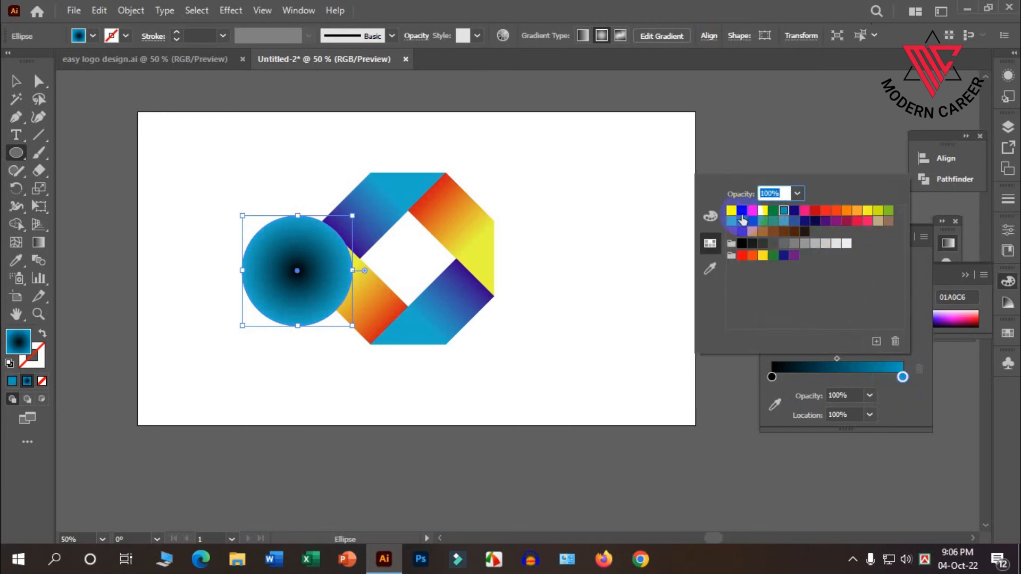
{"action": "left_click", "coordinate": [762, 211]}
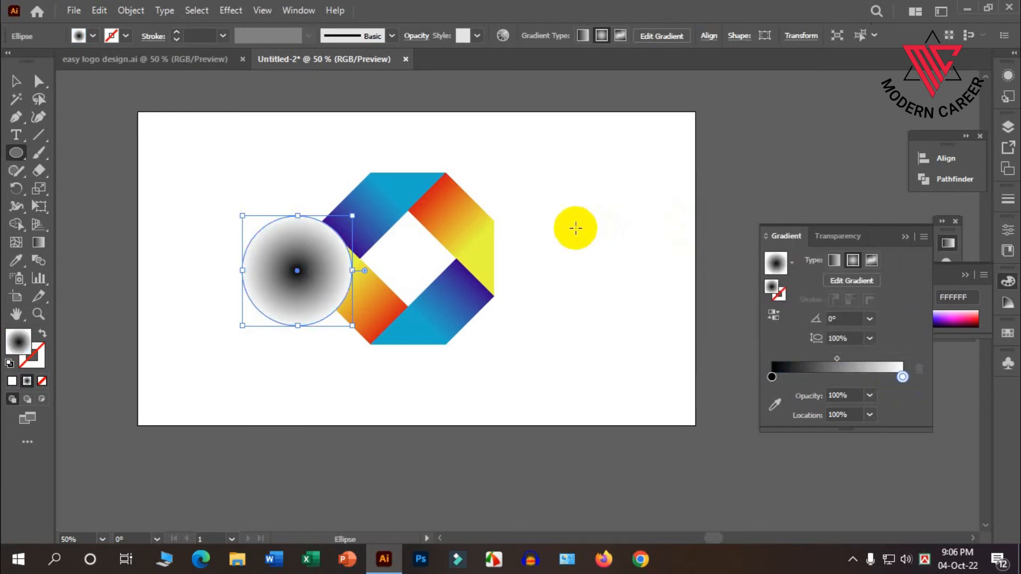
{"action": "left_click", "coordinate": [575, 228]}
{"action": "left_click", "coordinate": [545, 303]}
Move the gradient circle below the logo and flatten it into an ellipse half as high as it is wide.
{"action": "left_click", "coordinate": [16, 80]}
{"action": "left_click", "coordinate": [146, 113]}
{"action": "left_click_drag", "start_coordinate": [297, 271], "coordinate": [381, 384]}
{"action": "left_click_drag", "start_coordinate": [380, 326], "coordinate": [379, 381]}
{"action": "left_click", "coordinate": [474, 383]}
{"action": "mouse_move", "coordinate": [404, 423]}
{"action": "left_mouse_down"}
{"action": "mouse_move", "coordinate": [410, 399]}
{"action": "mouse_move", "coordinate": [417, 408]}
{"action": "left_mouse_up"}
{"action": "left_click", "coordinate": [537, 383]}
{"action": "left_click", "coordinate": [412, 392]}
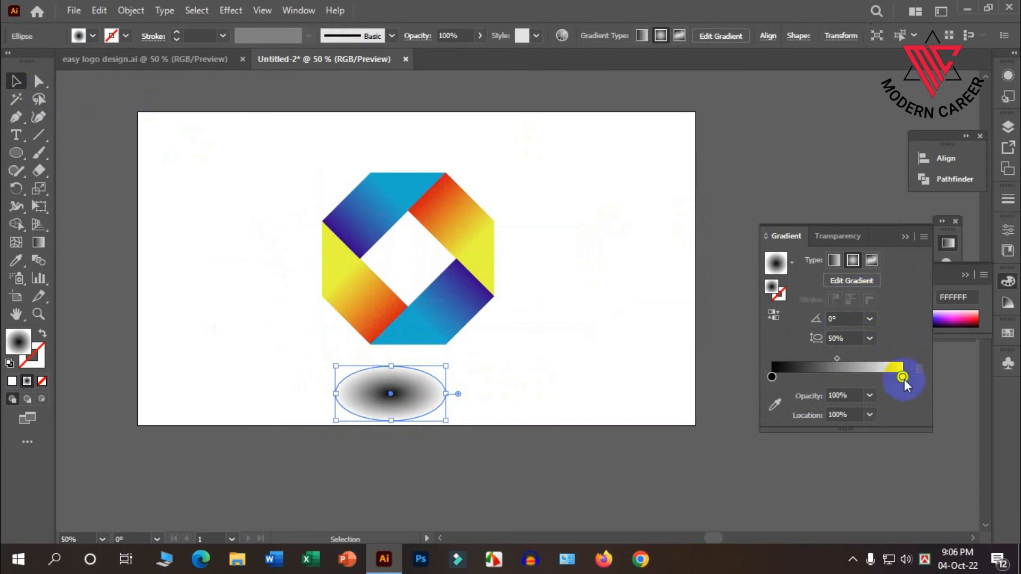
Set the opacity of the ellipse gradient's white end stop to 0%.
{"action": "double_click", "coordinate": [902, 377]}
{"action": "left_click", "coordinate": [797, 194]}
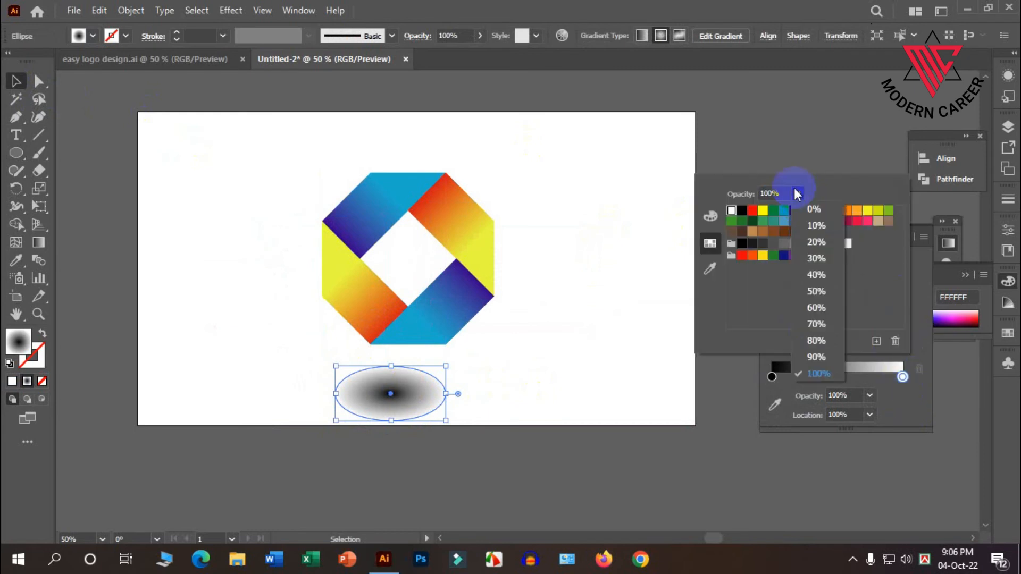
{"action": "left_click", "coordinate": [807, 206]}
{"action": "left_click", "coordinate": [542, 260]}
{"action": "left_click", "coordinate": [543, 264]}
Stretch the ellipse to the logo's width, flatten it to about a tenth of its width and place it directly beneath the logo.
{"action": "left_click_drag", "start_coordinate": [394, 403], "coordinate": [517, 389]}
{"action": "left_click_drag", "start_coordinate": [428, 387], "coordinate": [414, 363]}
{"action": "left_click_drag", "start_coordinate": [420, 361], "coordinate": [417, 357]}
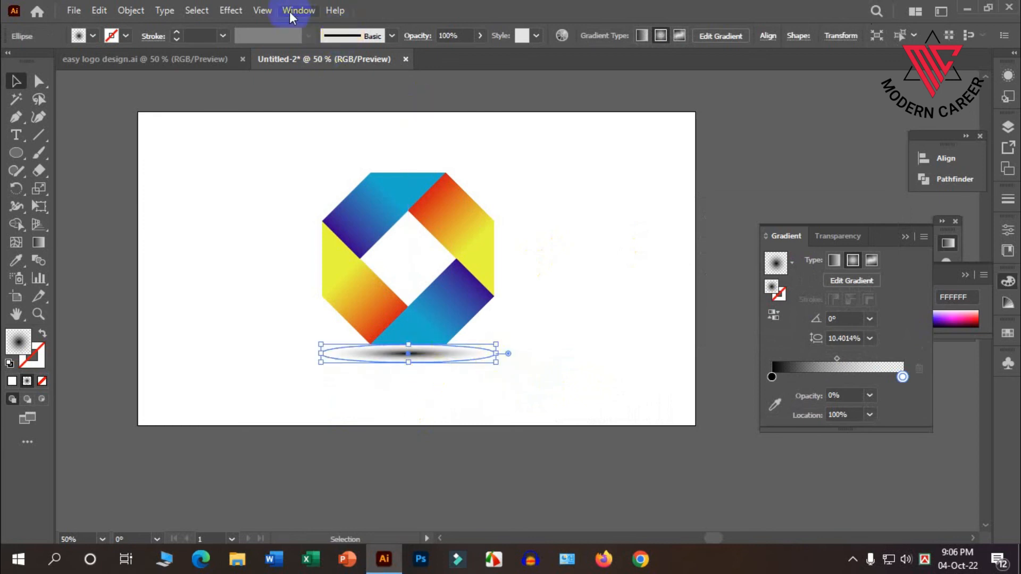
Lower the shadow ellipse's opacity to 55% and deselect it.
{"action": "left_click", "coordinate": [480, 37]}
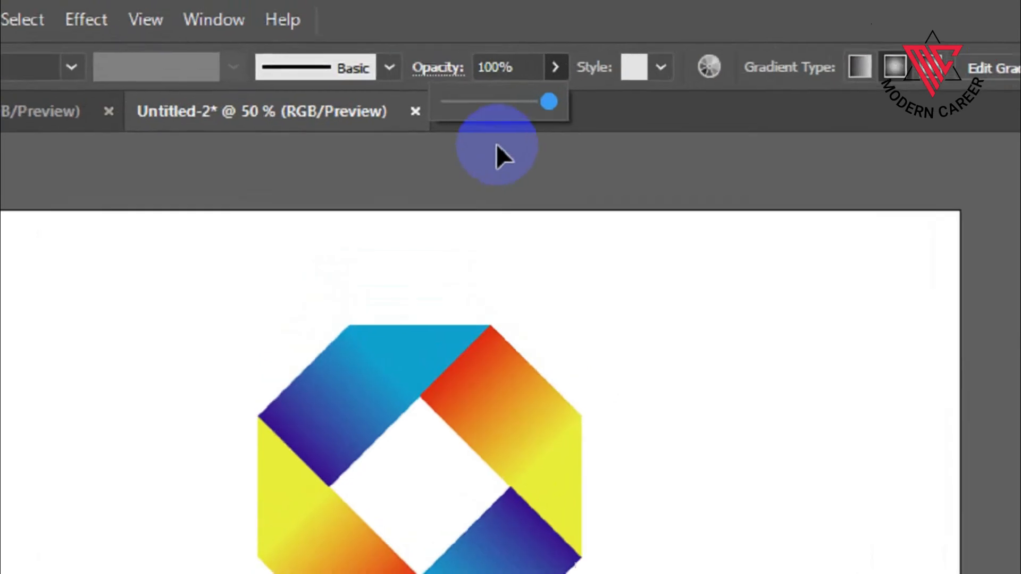
{"action": "left_click_drag", "start_coordinate": [559, 109], "coordinate": [528, 113]}
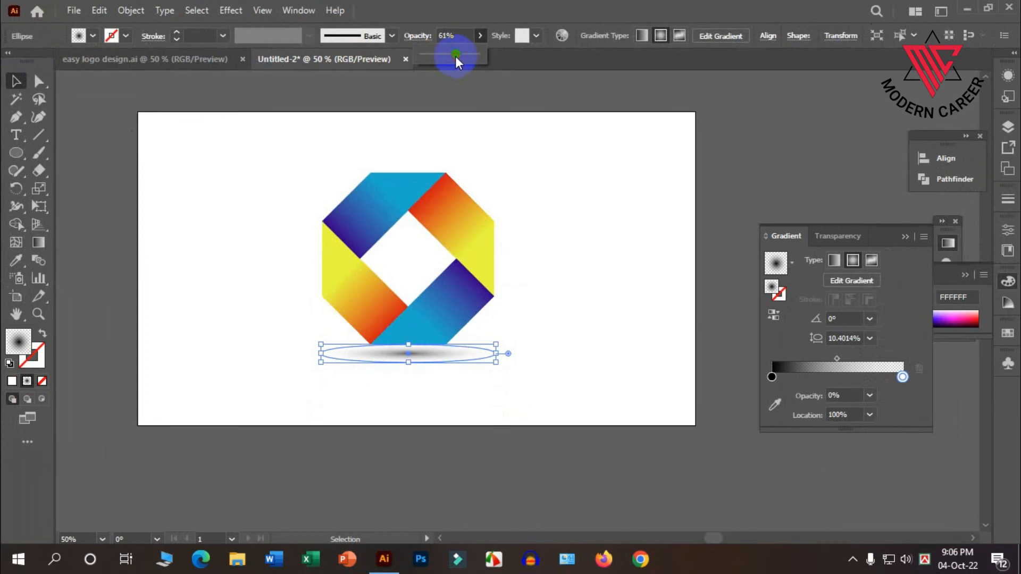
{"action": "left_click_drag", "start_coordinate": [455, 56], "coordinate": [452, 55]}
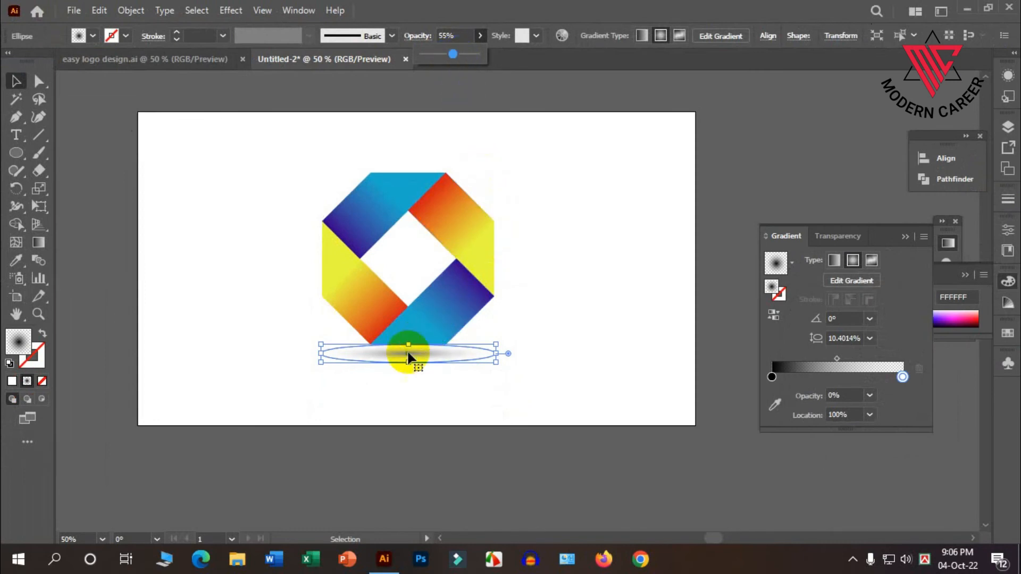
{"action": "left_click", "coordinate": [563, 319]}
Group the logo with its shadow ellipse and deselect the group.
{"action": "scroll", "coordinate": [563, 345], "scroll_direction": "up", "scroll_amount": 1}
{"action": "left_click_drag", "start_coordinate": [545, 422], "coordinate": [367, 219]}
{"action": "right_click", "coordinate": [366, 219]}
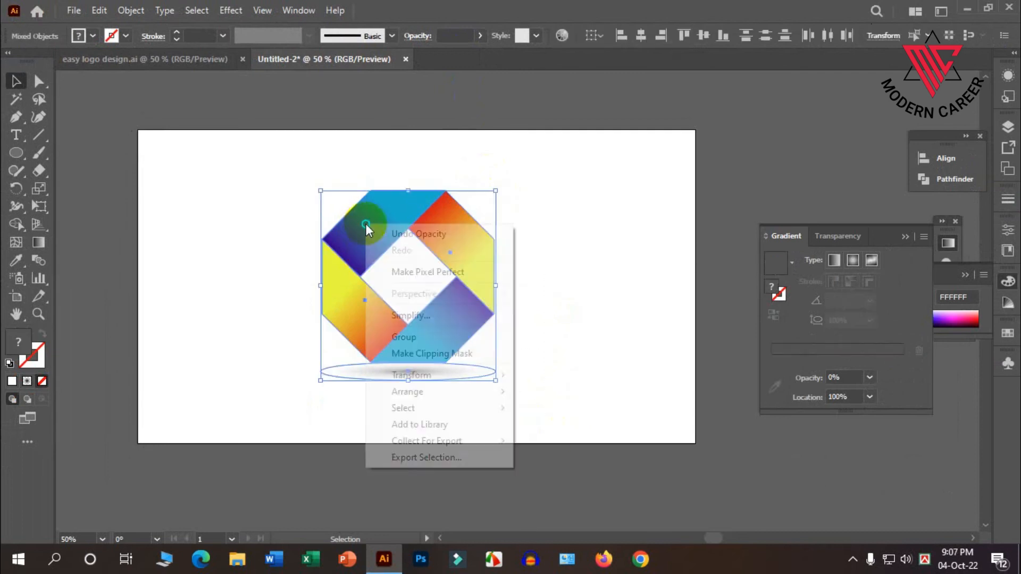
{"action": "left_click", "coordinate": [410, 335]}
{"action": "left_click", "coordinate": [571, 337]}
{"action": "scroll", "coordinate": [583, 339], "scroll_direction": "down", "scroll_amount": 1}
{"action": "scroll", "coordinate": [581, 339], "scroll_direction": "up", "scroll_amount": 1}
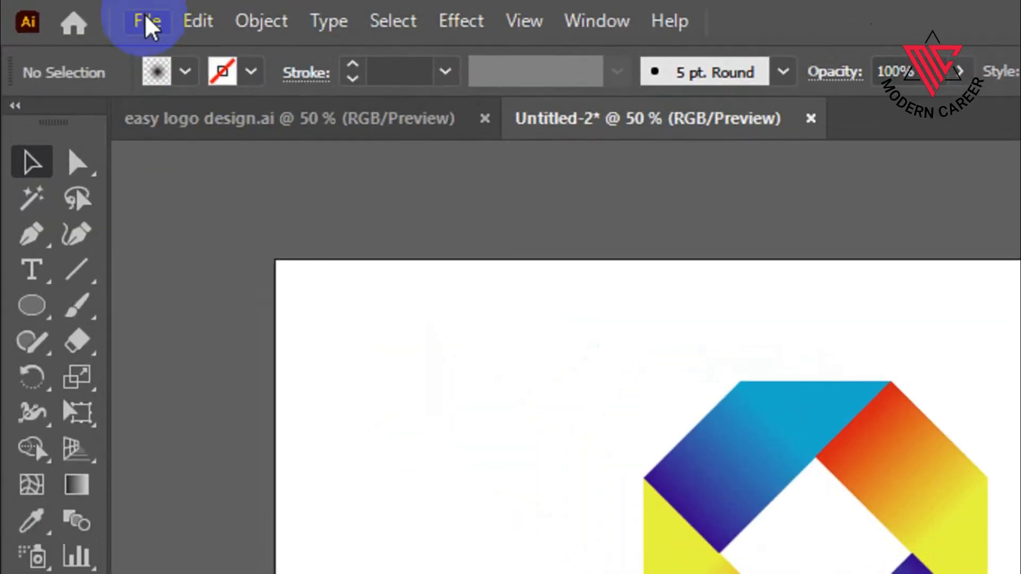
Start an export to the Desktop folder with the file name "logo design tutorials in illustrator".
{"action": "left_click", "coordinate": [73, 10]}
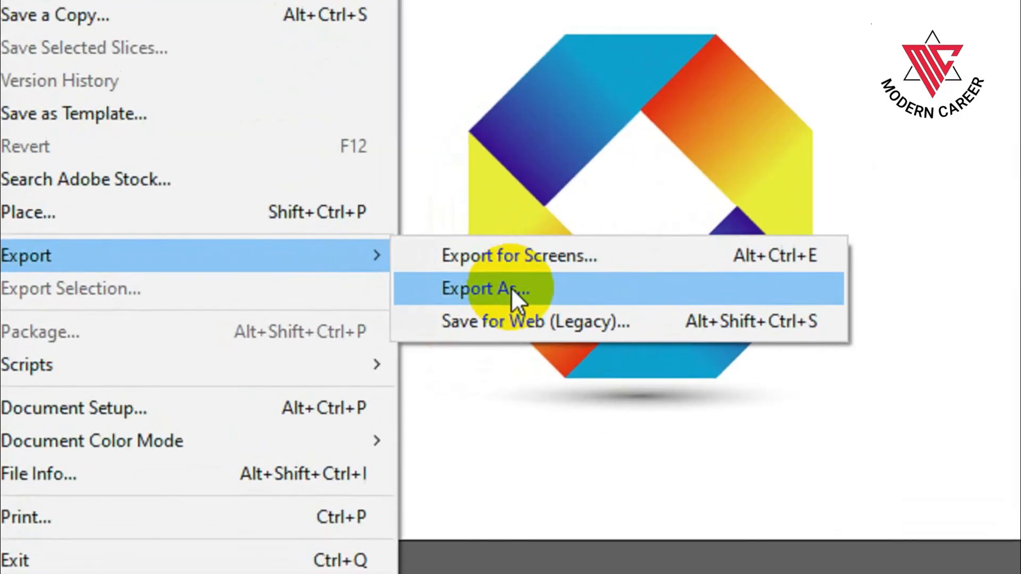
{"action": "left_click", "coordinate": [511, 287]}
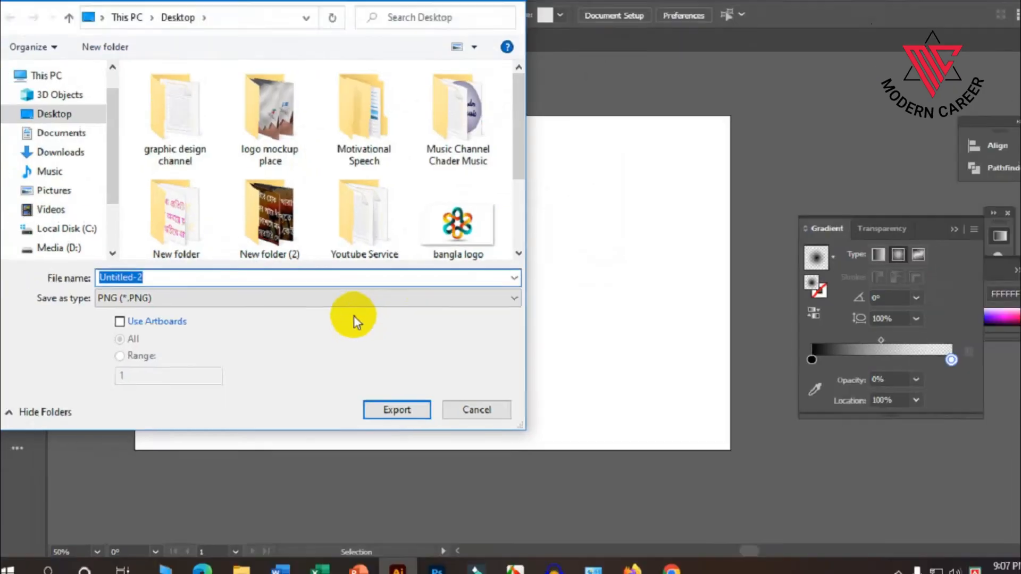
{"action": "left_click", "coordinate": [66, 129]}
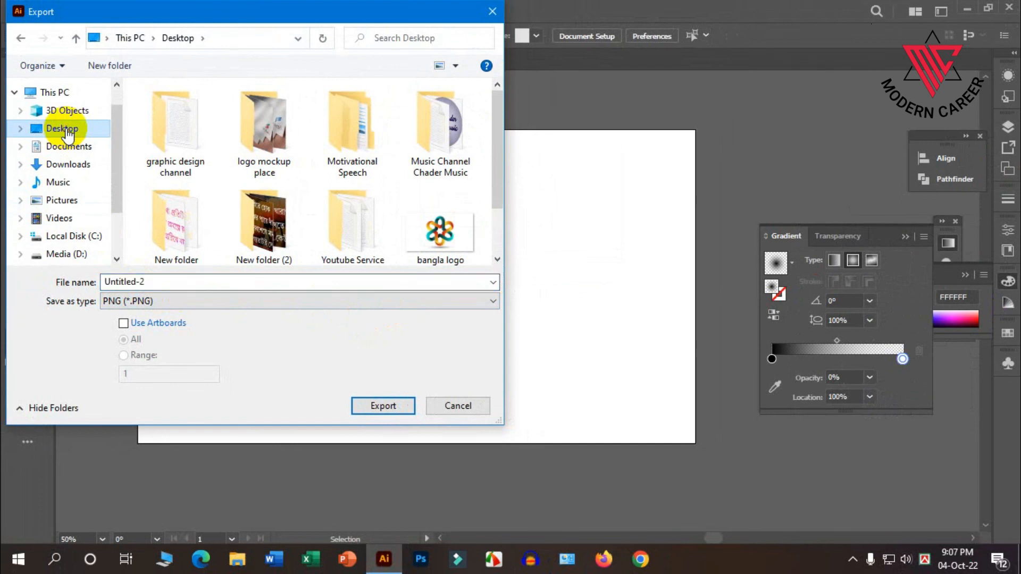
{"action": "double_click", "coordinate": [160, 281]}
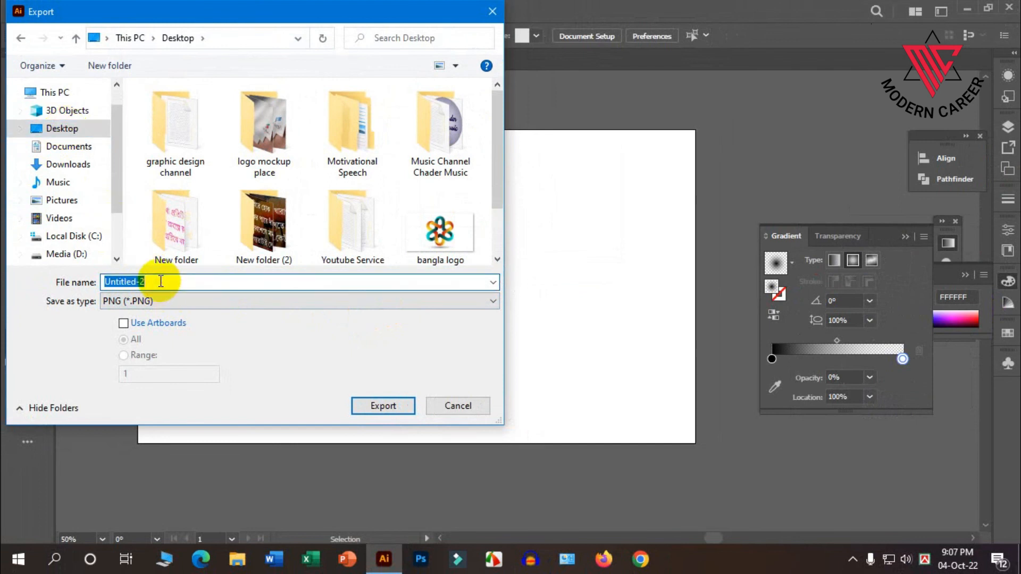
{"action": "type", "text": "logo"}
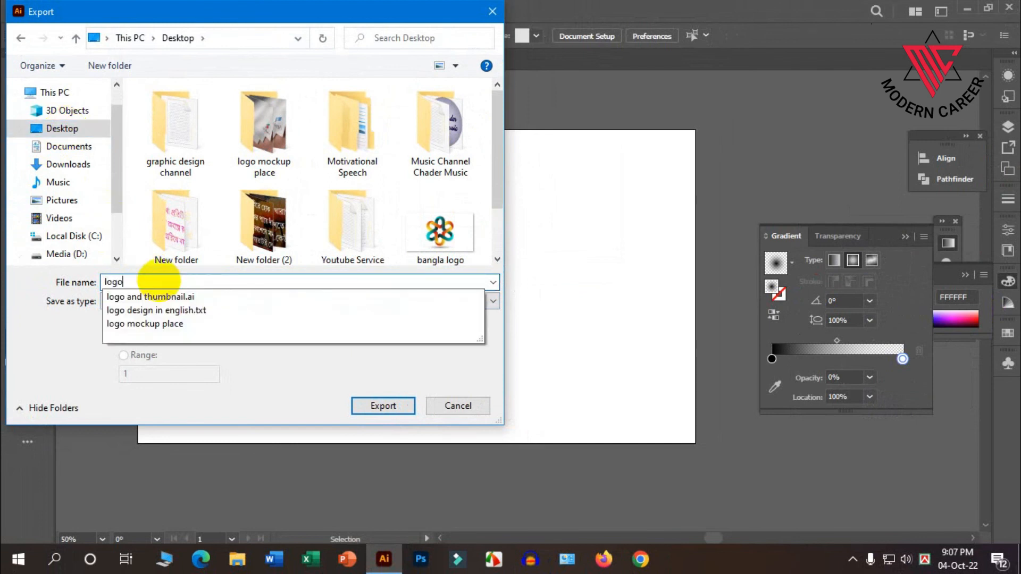
{"action": "type", "text": " design tutorials in illustrator"}
Export the file as JPEG using all artboards, accepting the JPEG options at Screen (72 ppi) resolution.
{"action": "left_click", "coordinate": [493, 300]}
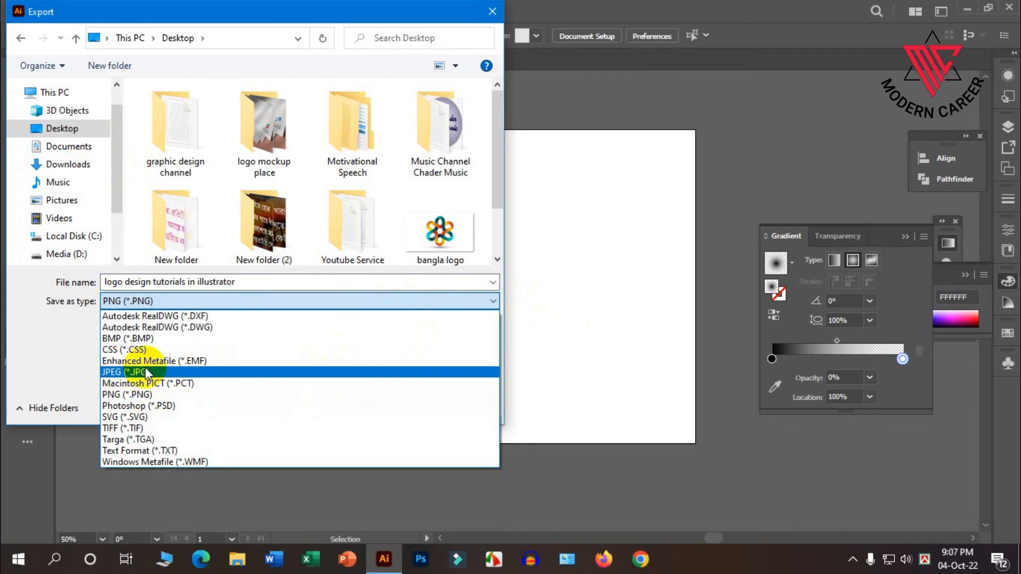
{"action": "left_click", "coordinate": [128, 372]}
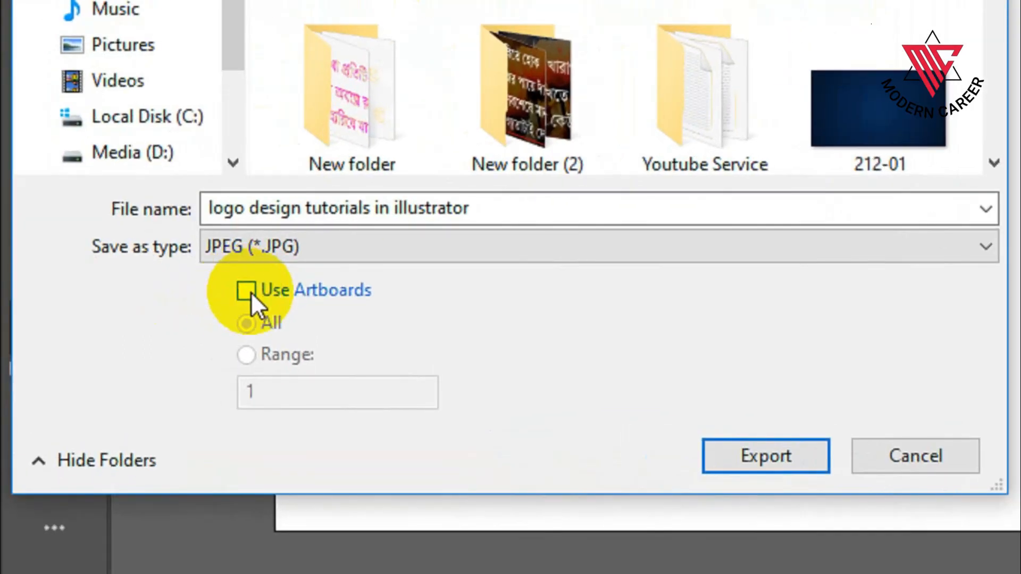
{"action": "left_click", "coordinate": [249, 292]}
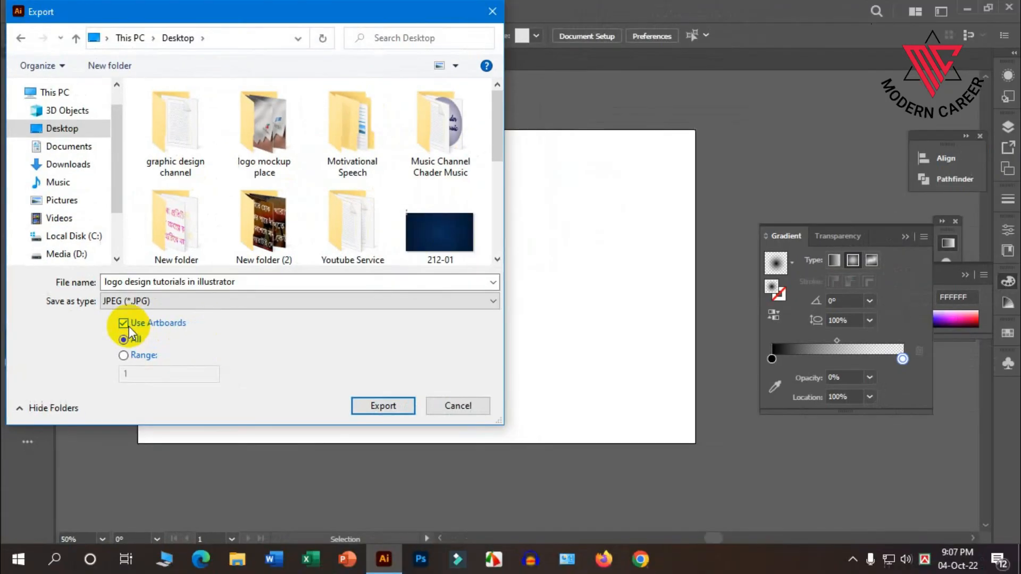
{"action": "left_click", "coordinate": [383, 405]}
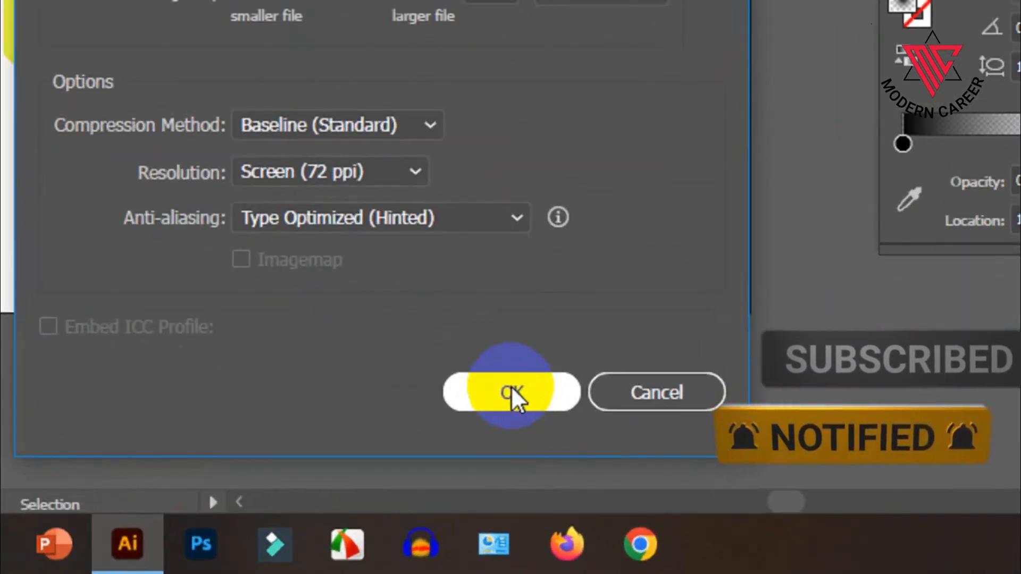
{"action": "left_click", "coordinate": [575, 484]}
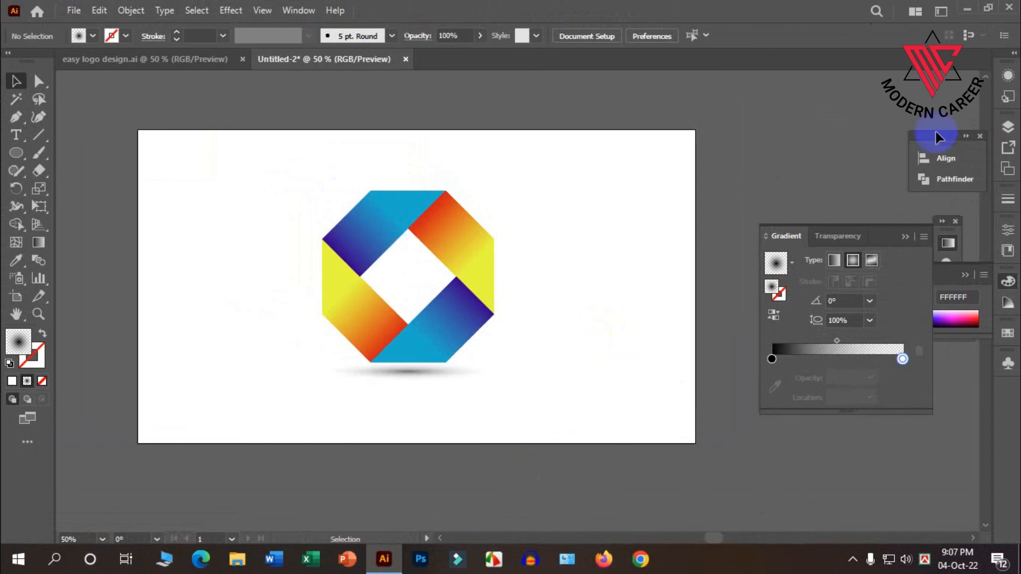
Minimise Illustrator and open the exported "logo design tutorials in illustrator-01" image from the Windows desktop.
{"action": "left_click", "coordinate": [968, 9]}
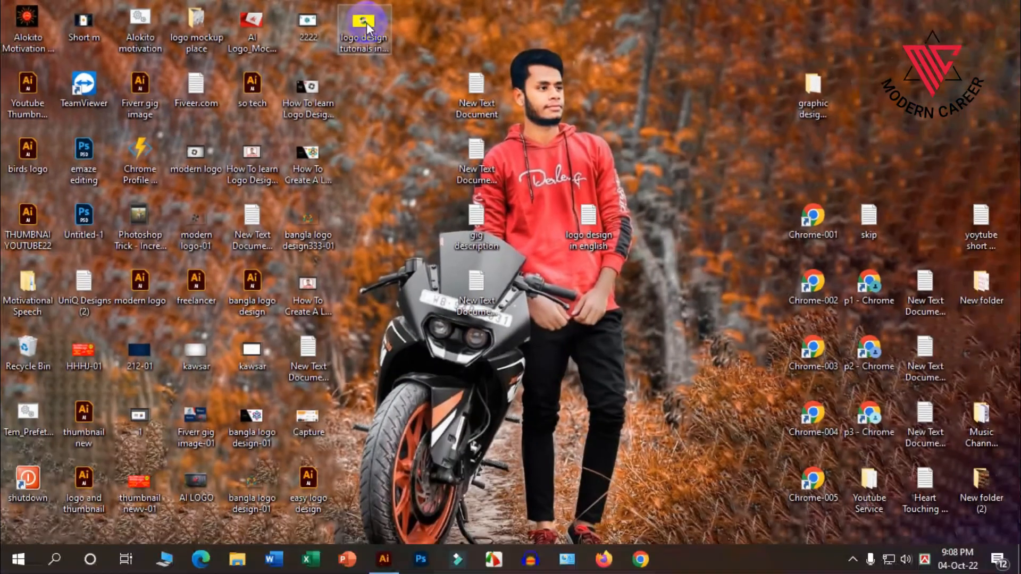
{"action": "double_click", "coordinate": [511, 45]}
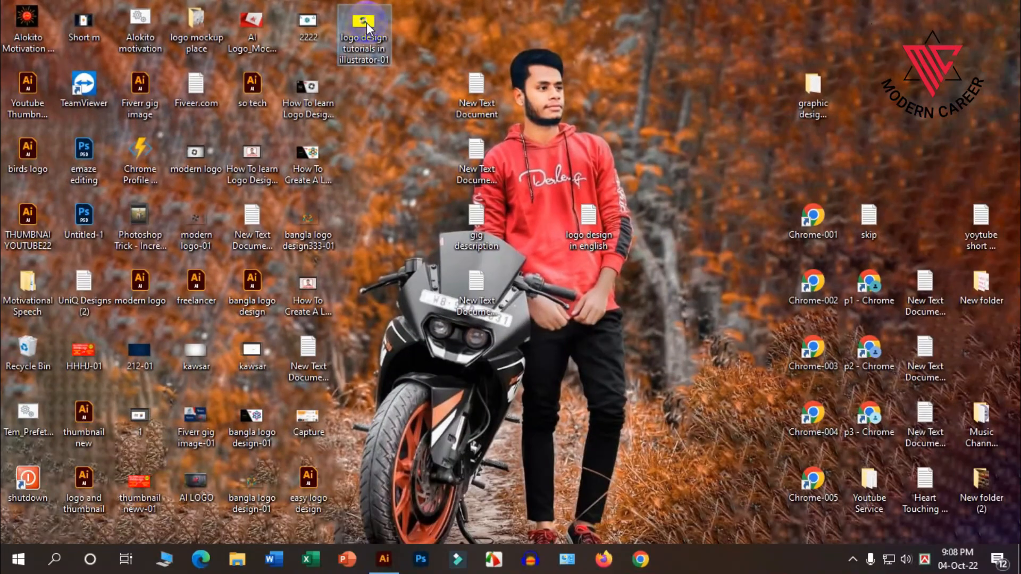